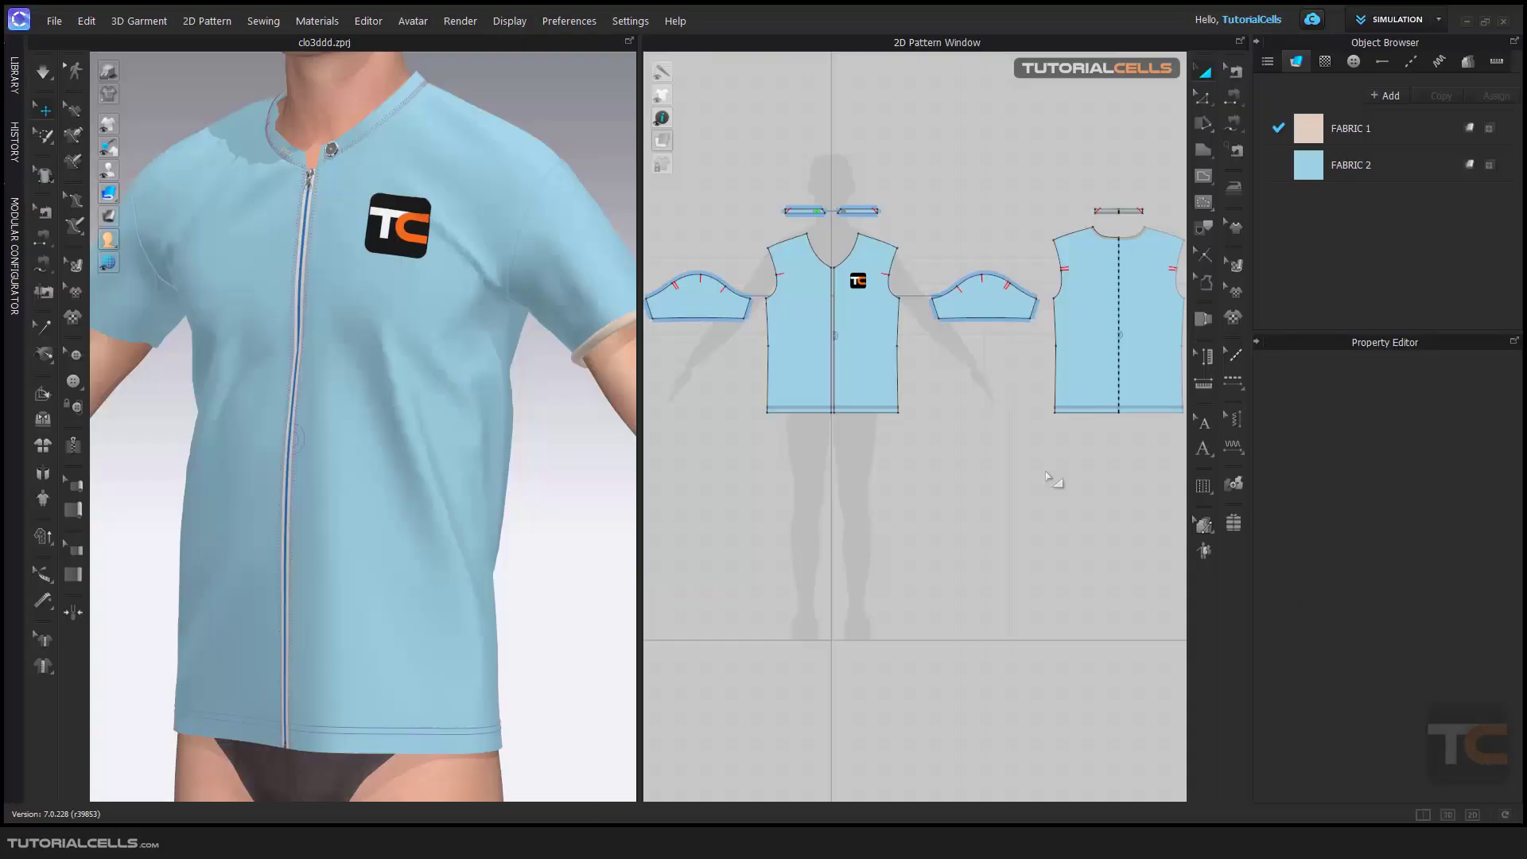
Step: Switch CLO 3D from Simulation to the Print Layout workspace to show the FABRIC 2 roll
click(1443, 22)
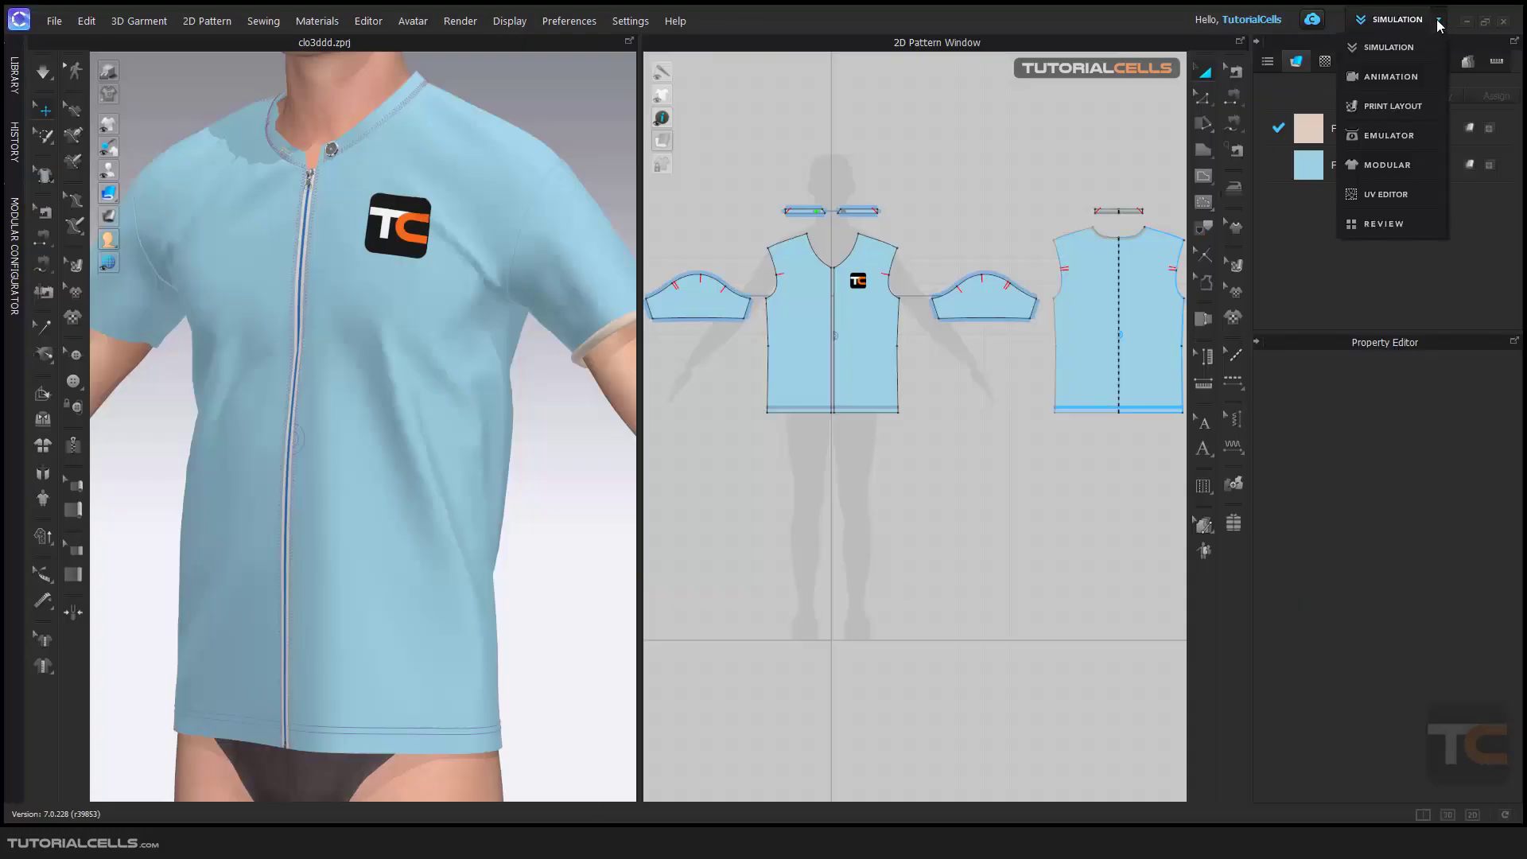
click(1131, 119)
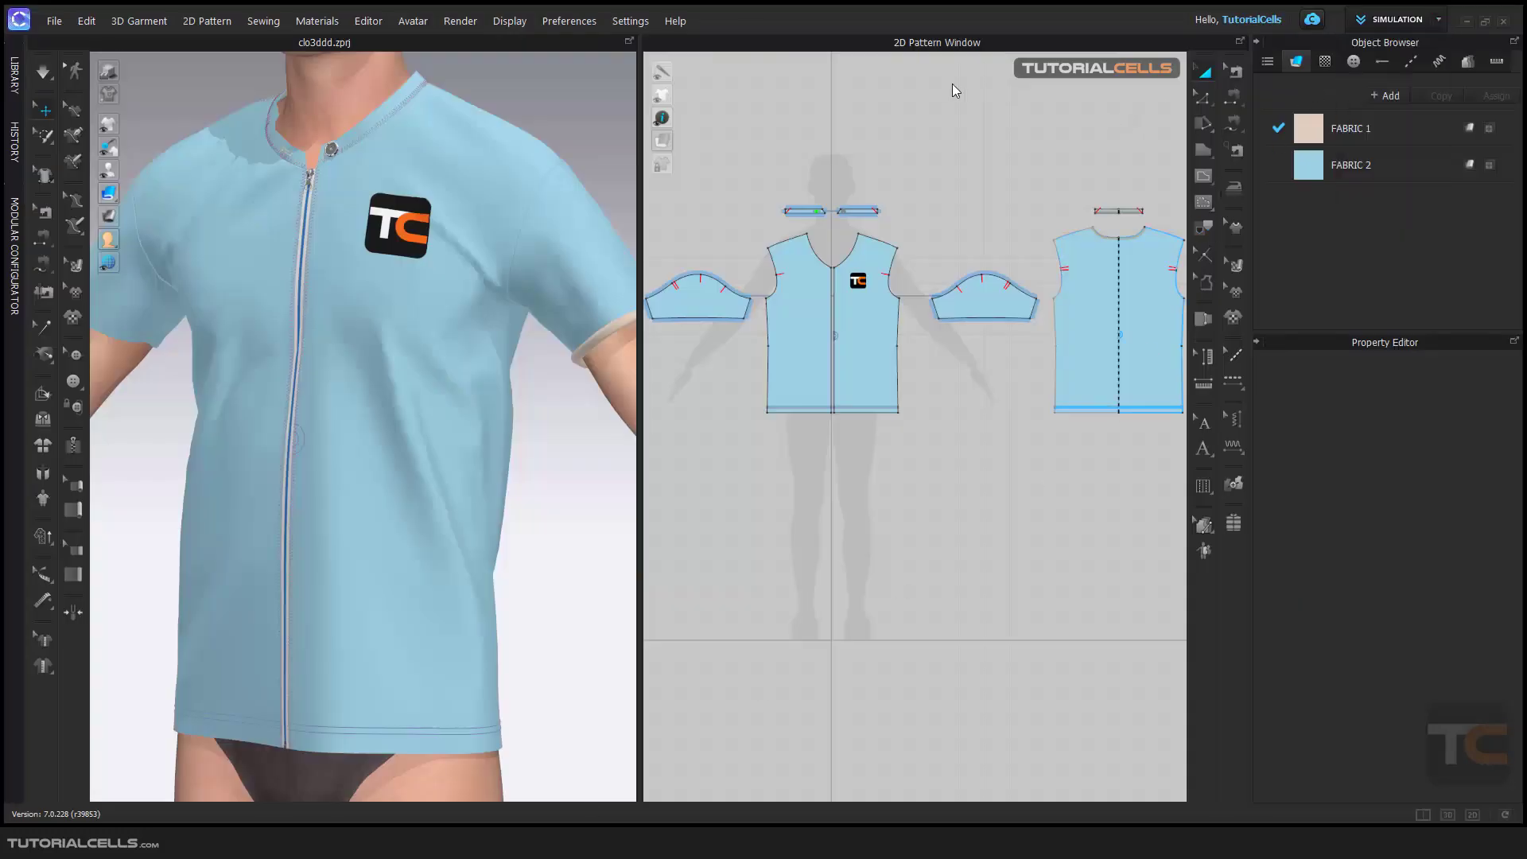
click(1437, 20)
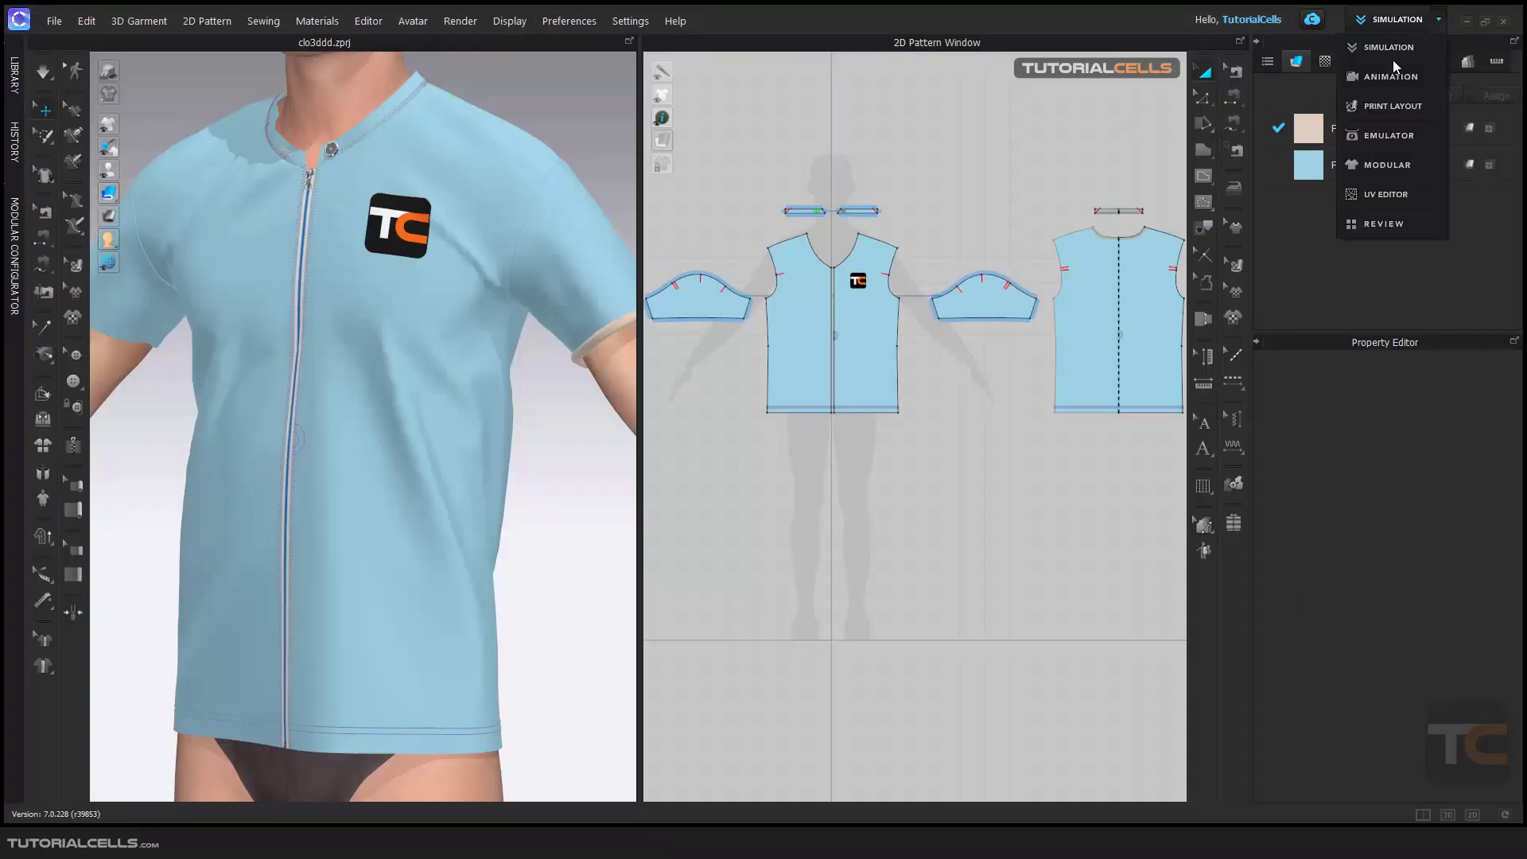
click(1376, 108)
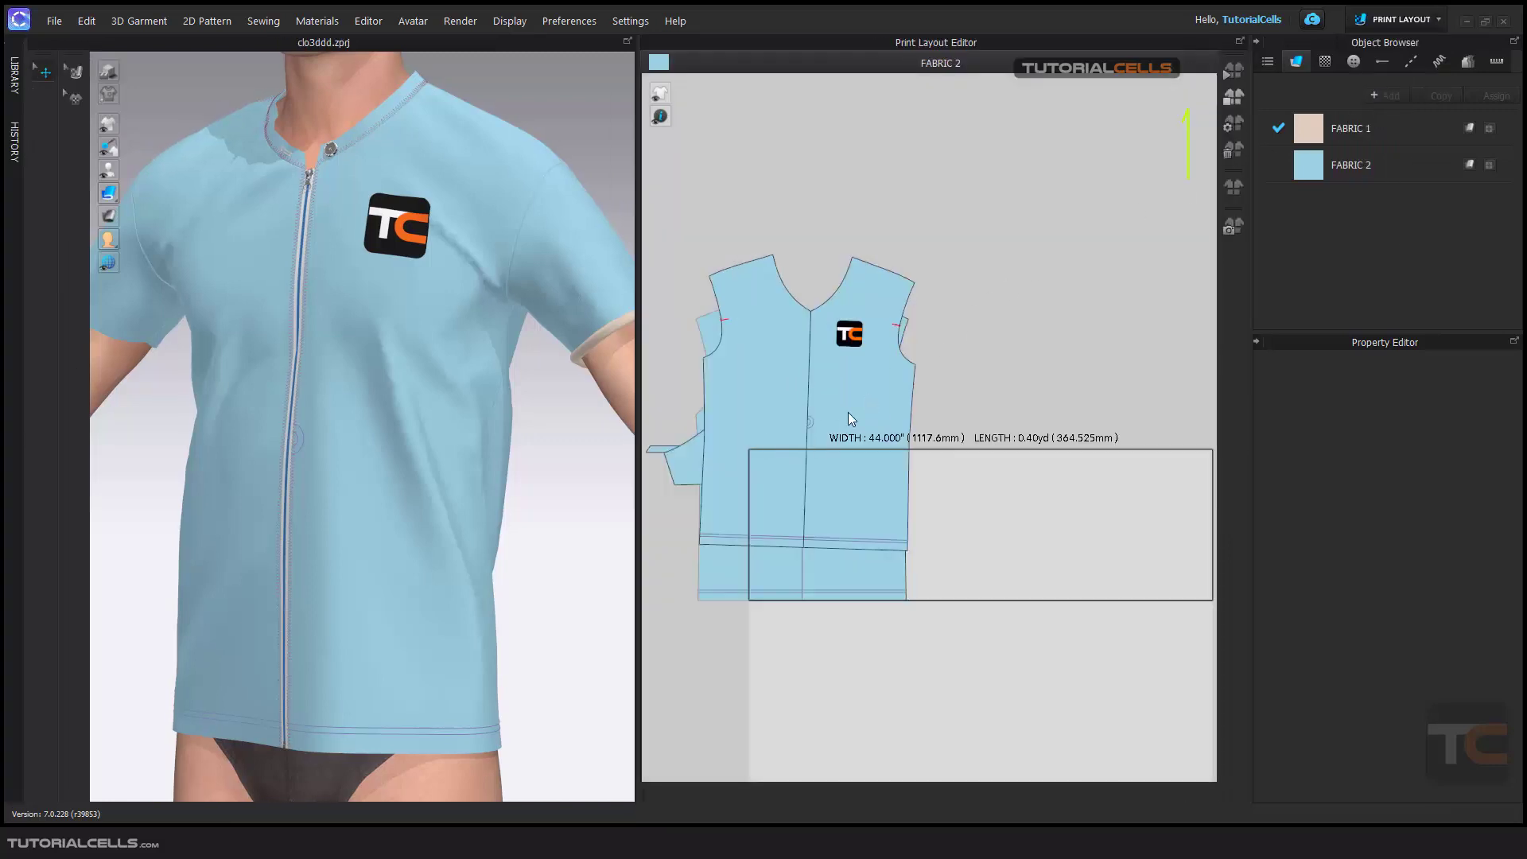
scroll(844, 446, down, 5)
scroll(866, 489, down, 3)
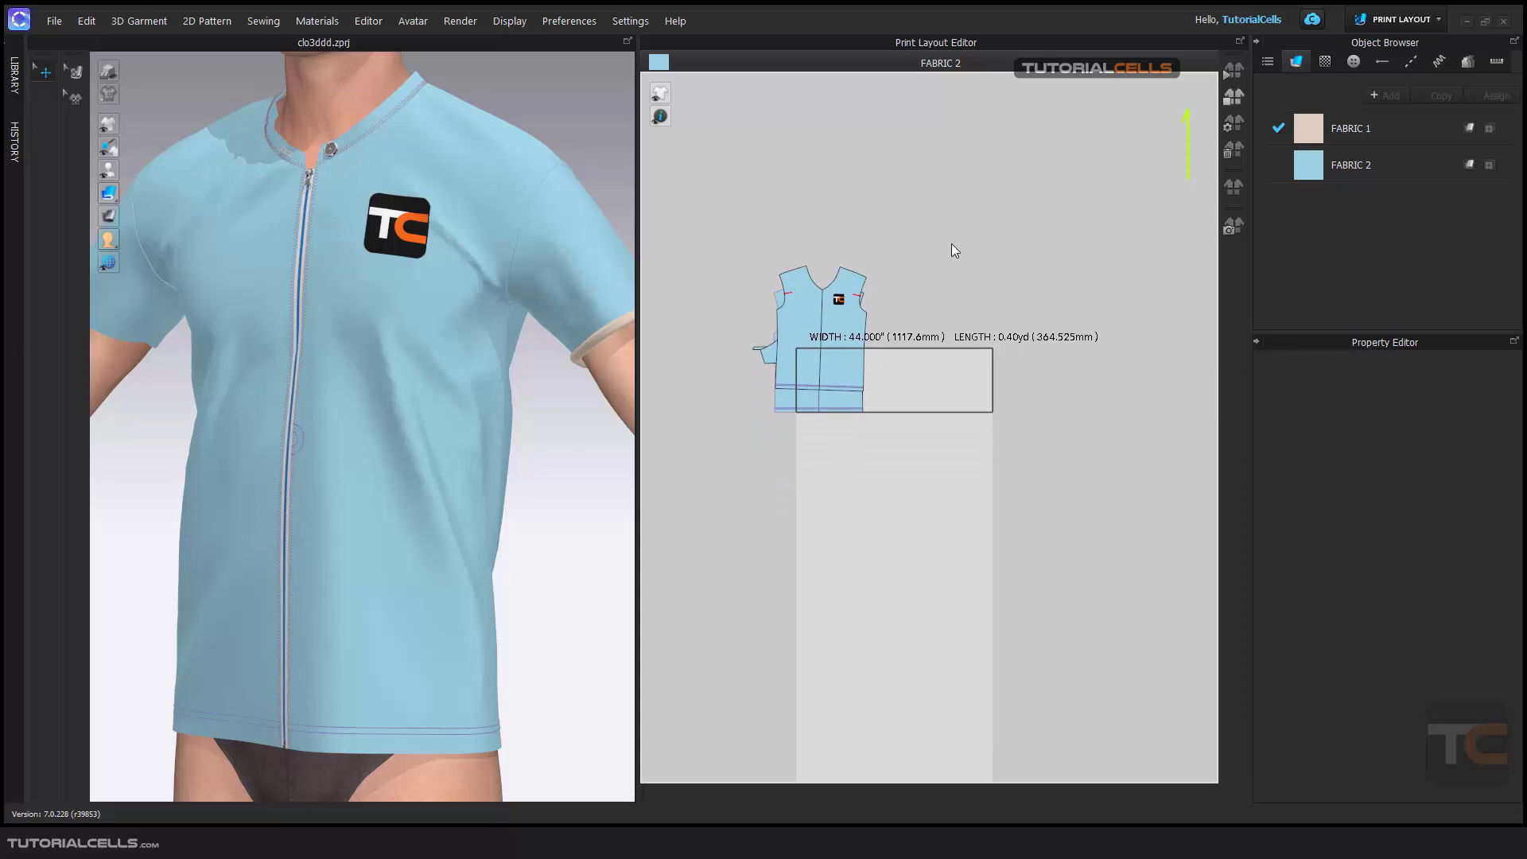
scroll(964, 290, down, 1)
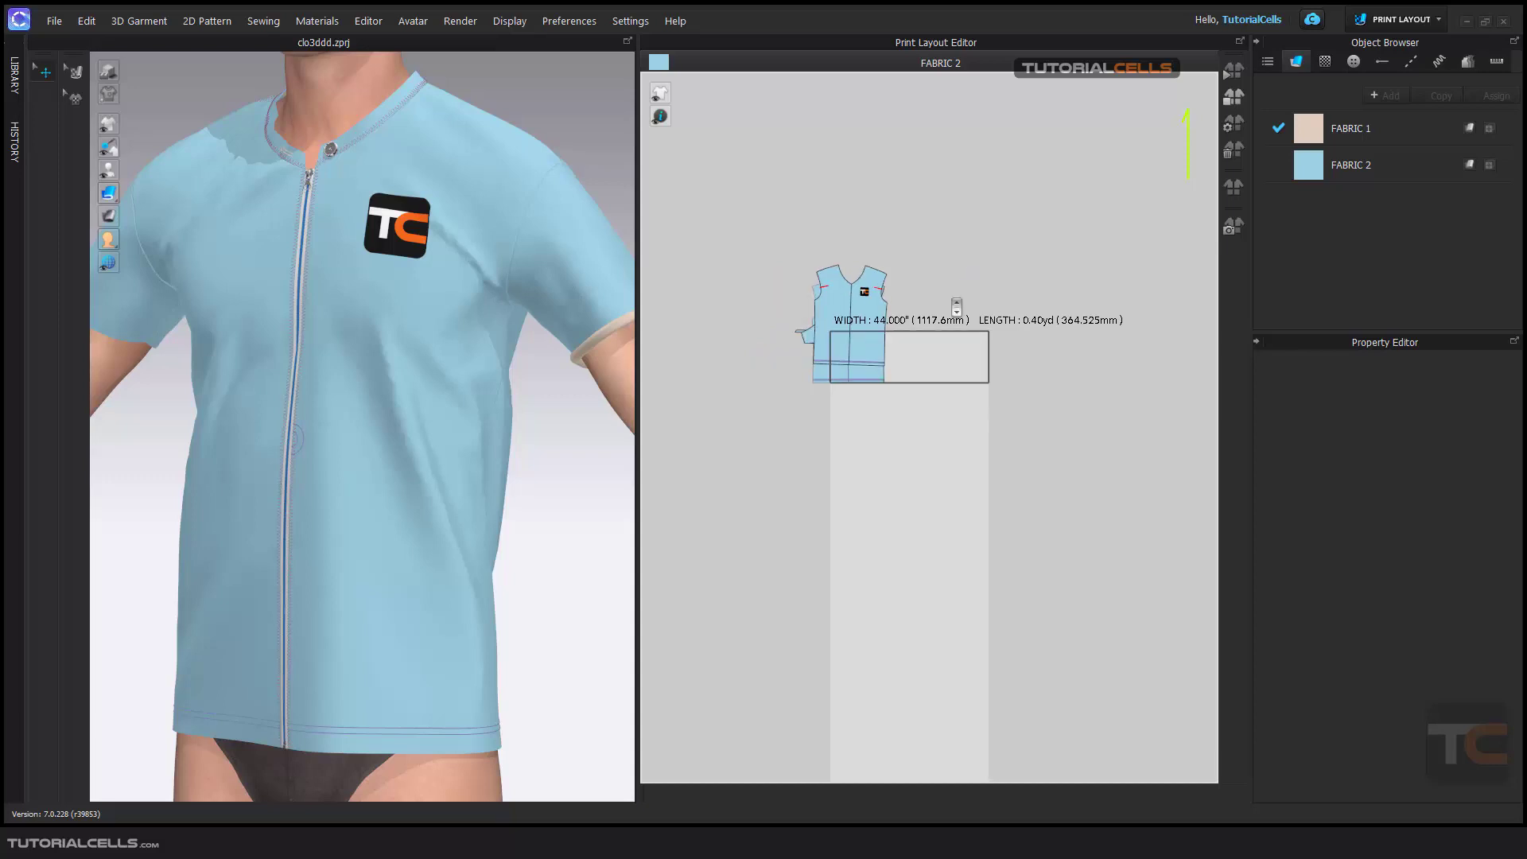
scroll(867, 358, up, 2)
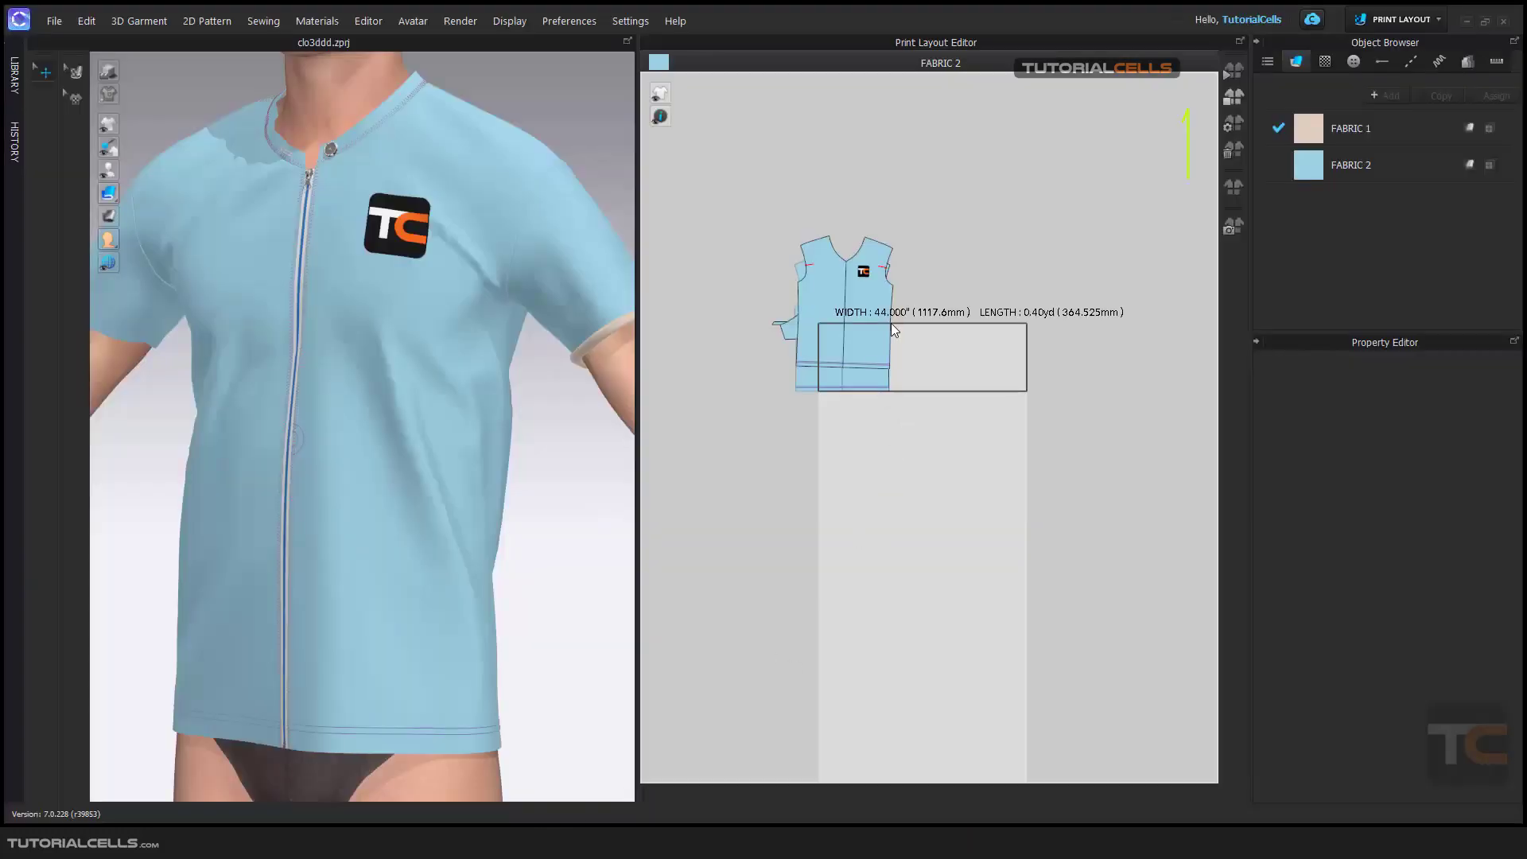
Step: Set the roll width to Custom at 1117.6 mm (44 in) and drag both front pieces onto it
scroll(891, 323, up, 2)
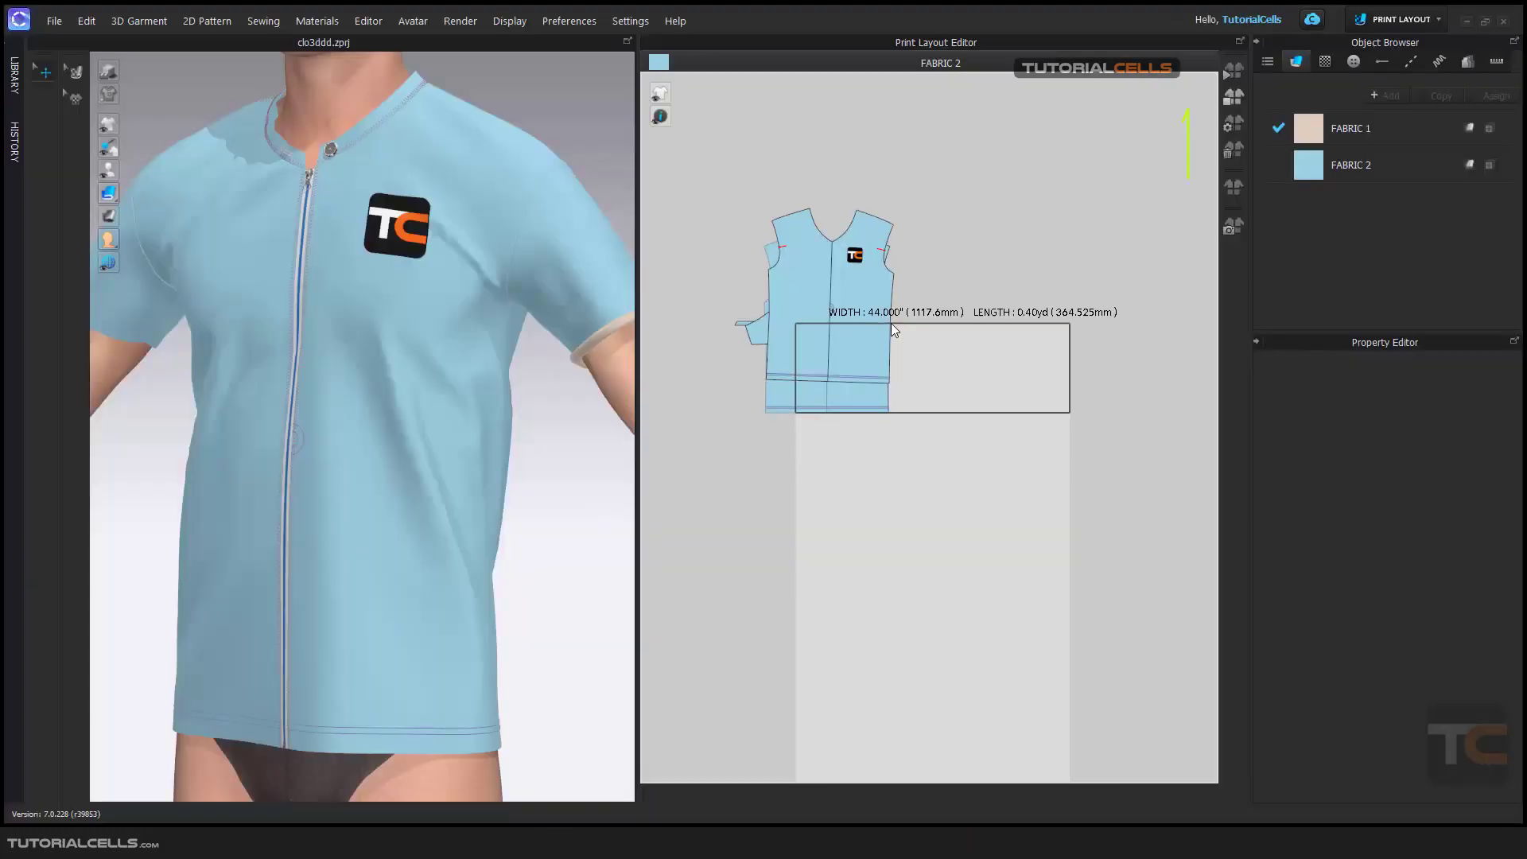
middle_drag(937, 369, 891, 356)
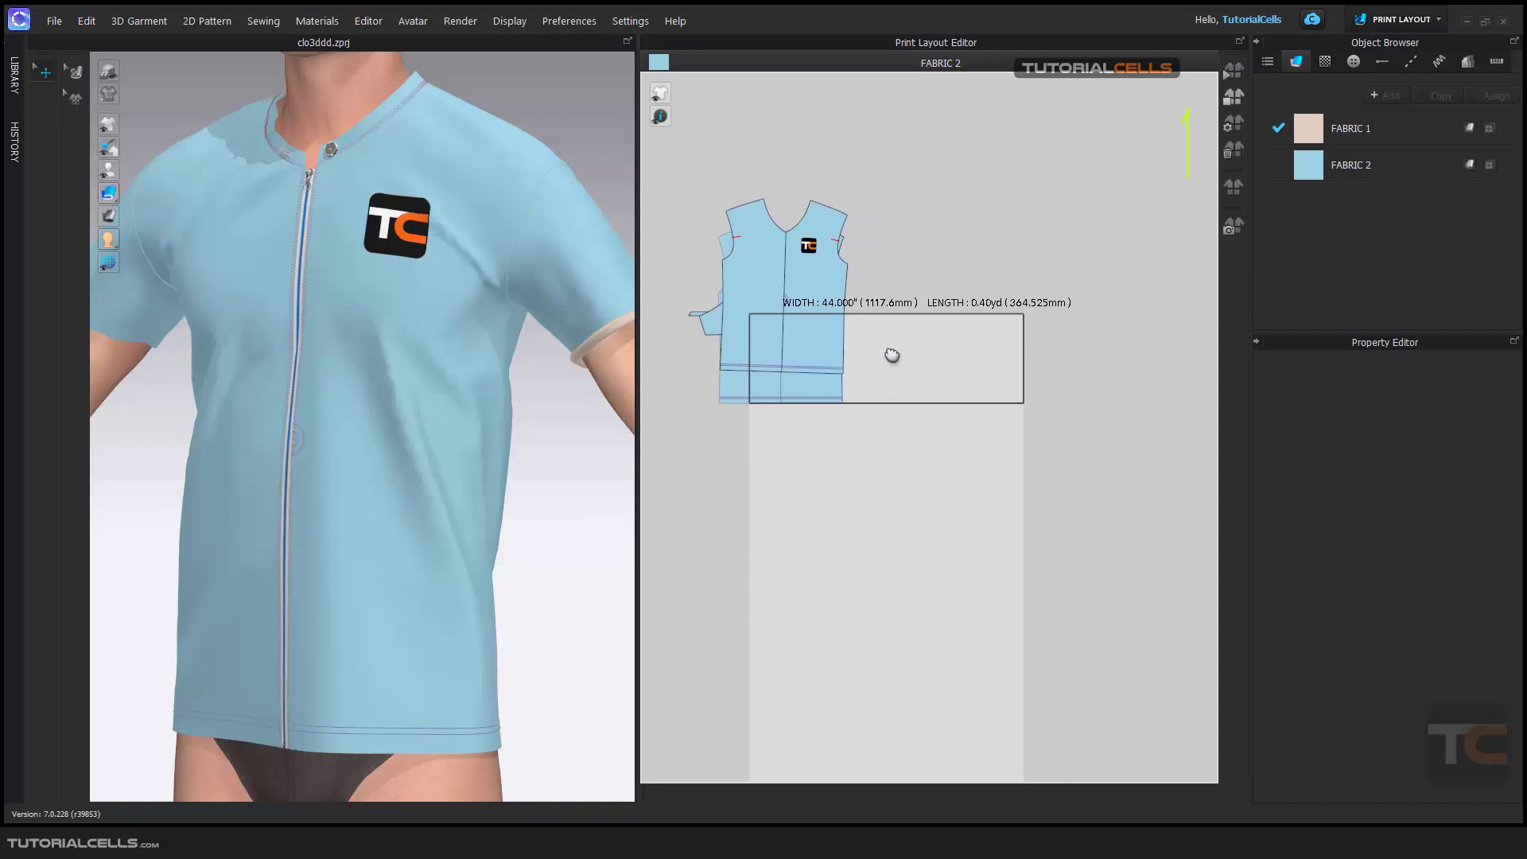
click(809, 277)
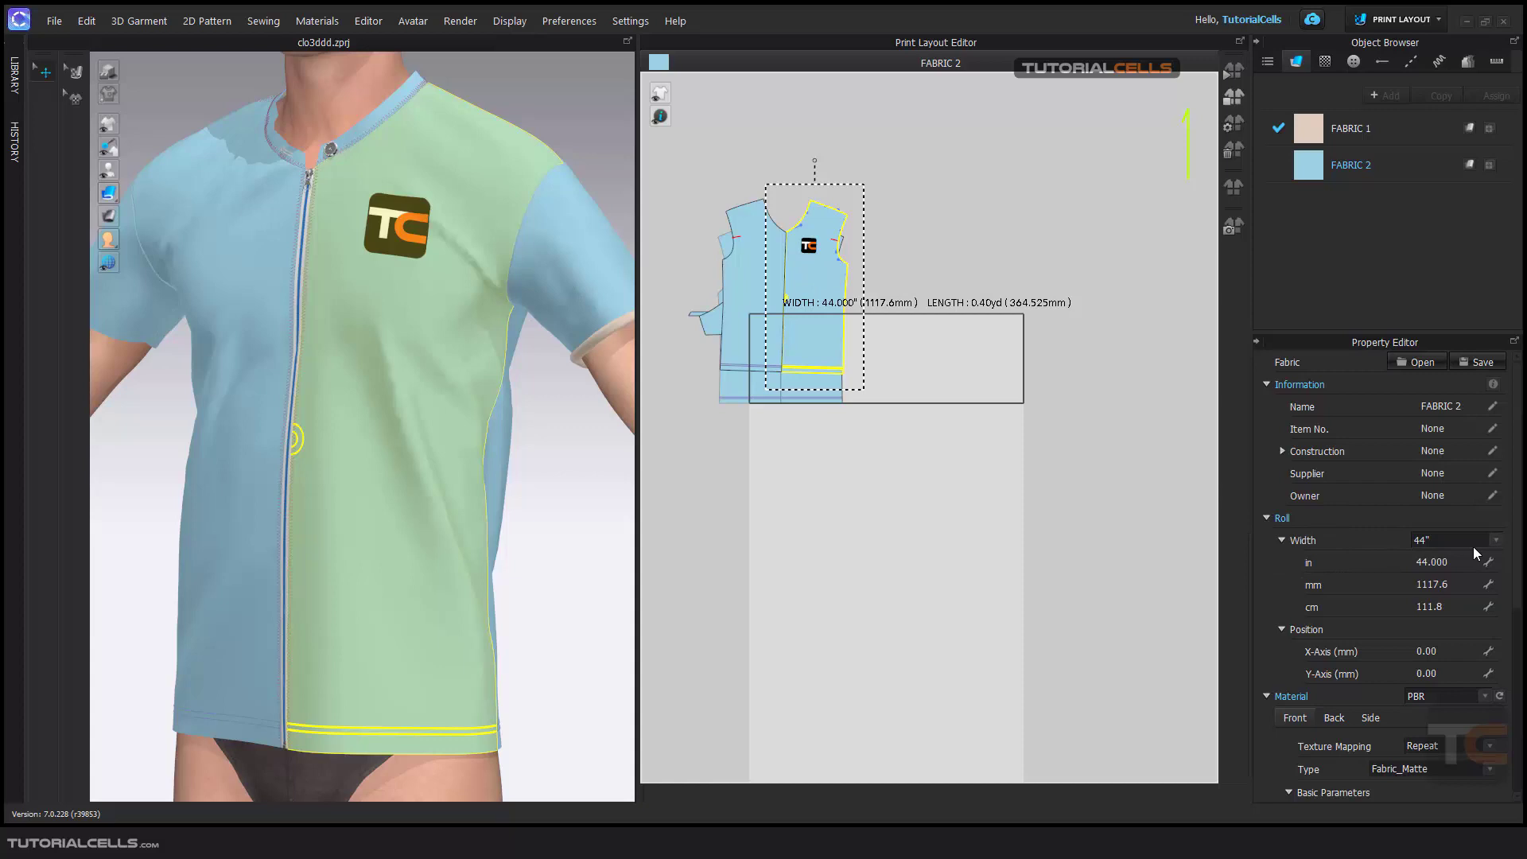
click(1495, 541)
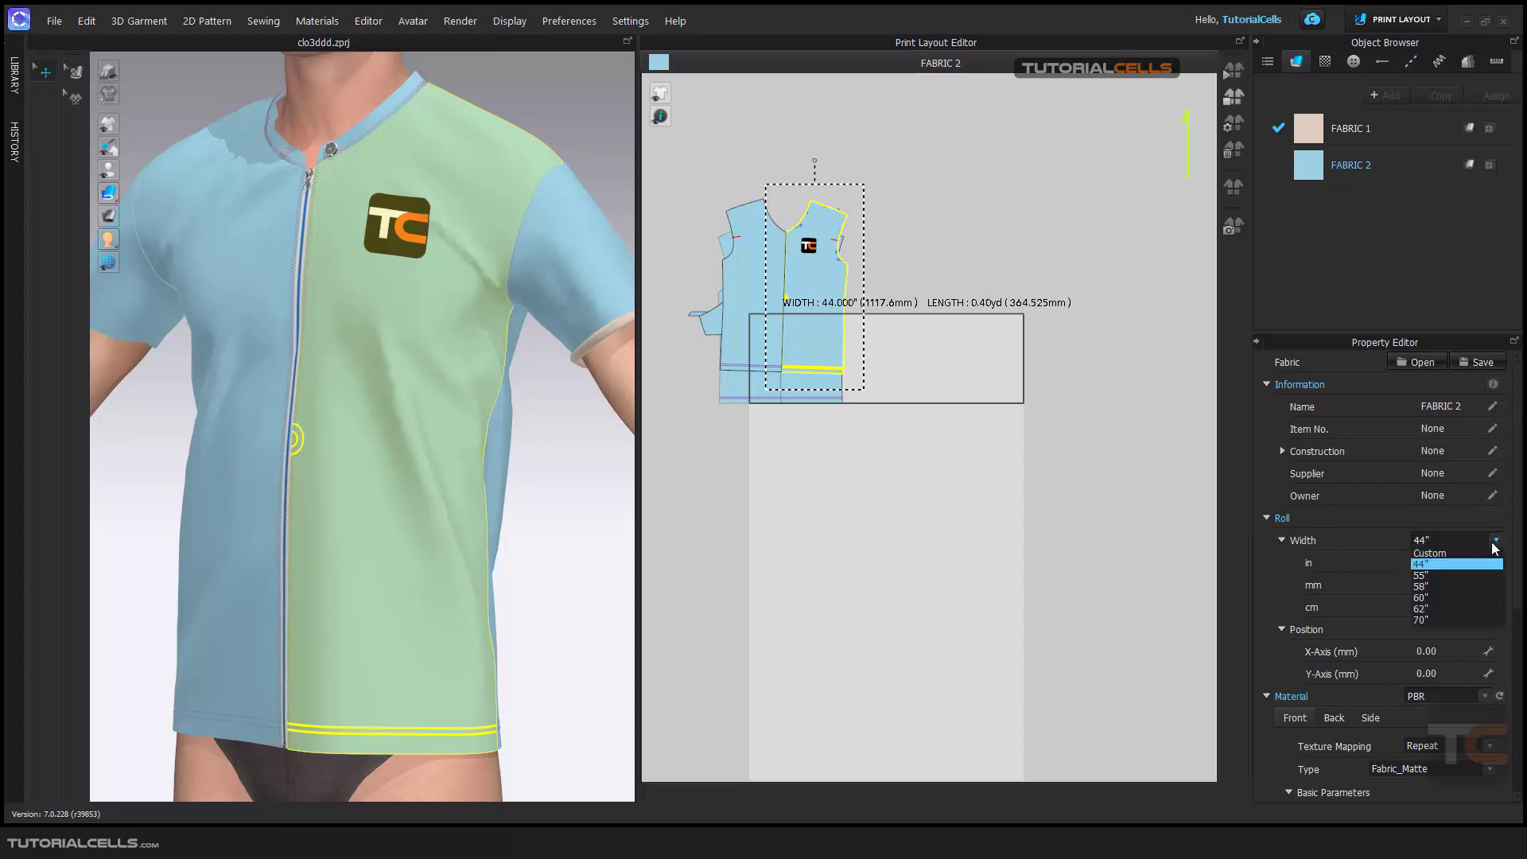
click(1450, 554)
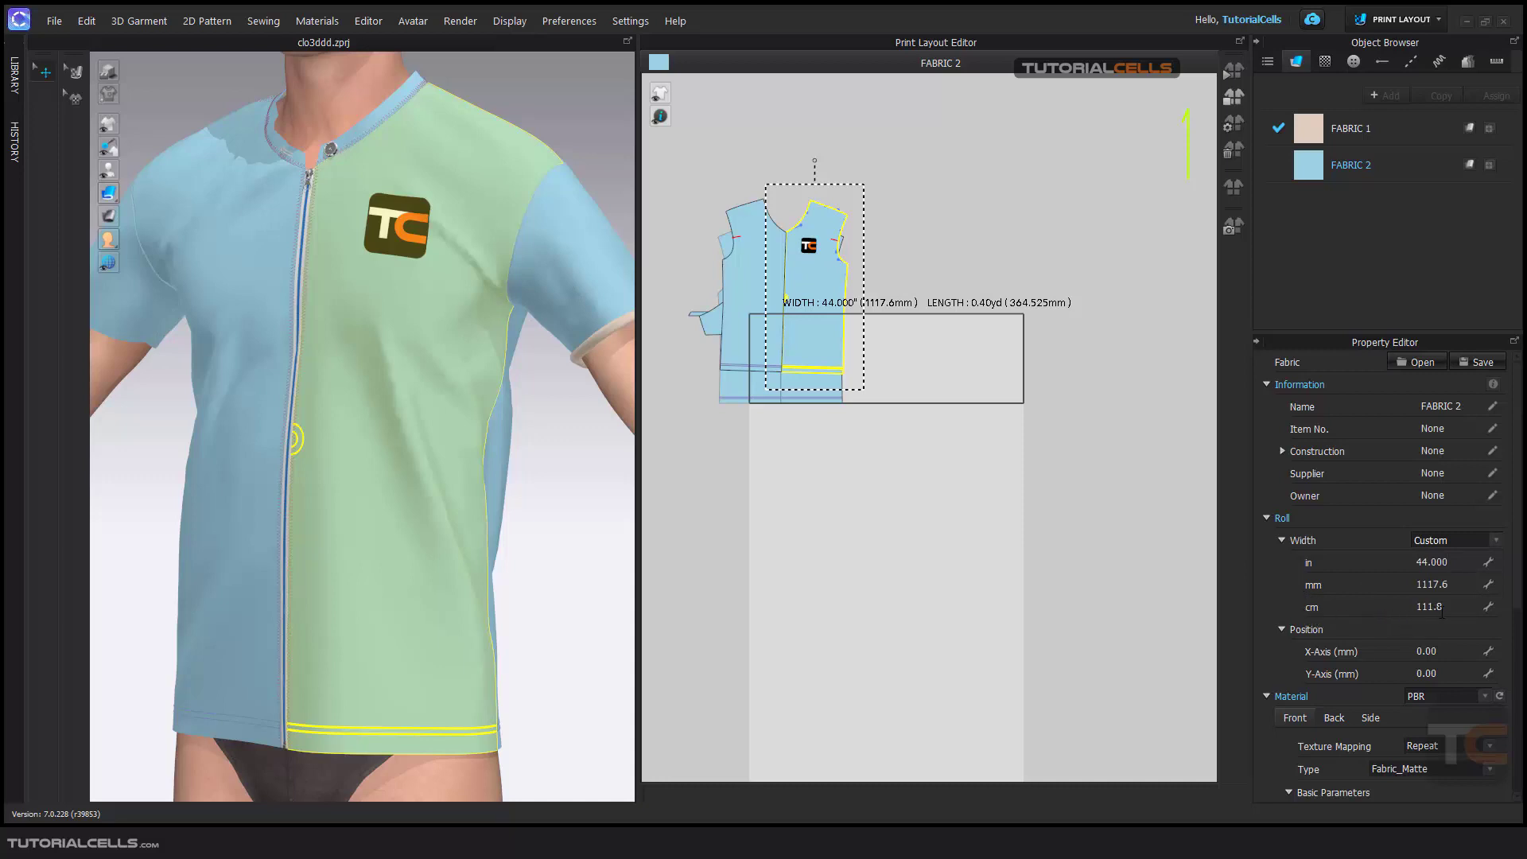
click(1424, 585)
click(1390, 594)
shift+click(776, 266)
drag(781, 268, 944, 390)
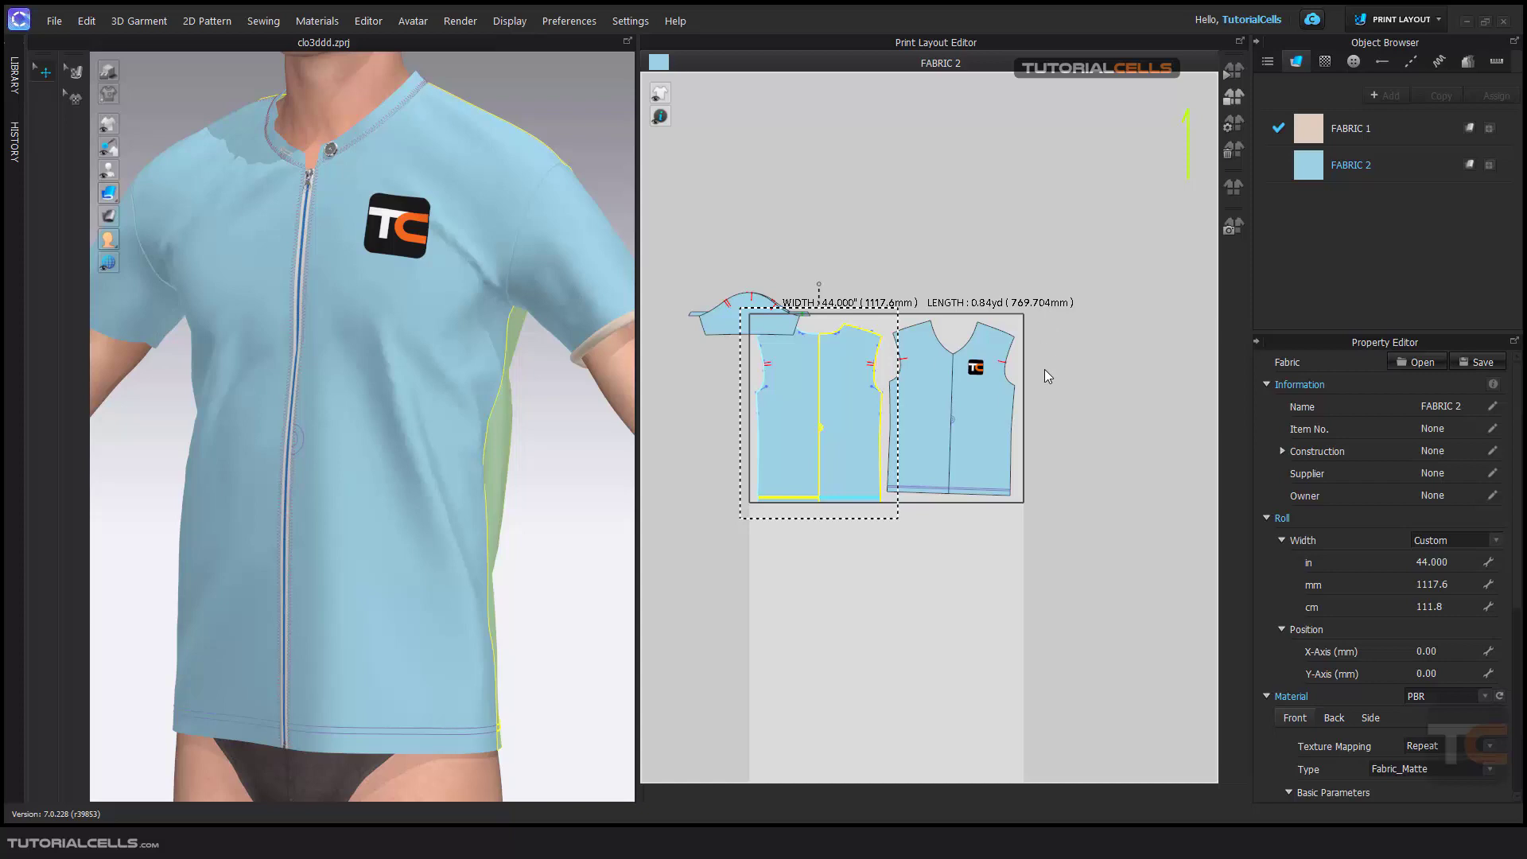
Step: Place both sleeves side by side below the back piece on the roll
scroll(1076, 535, down, 1)
scroll(1076, 529, up, 2)
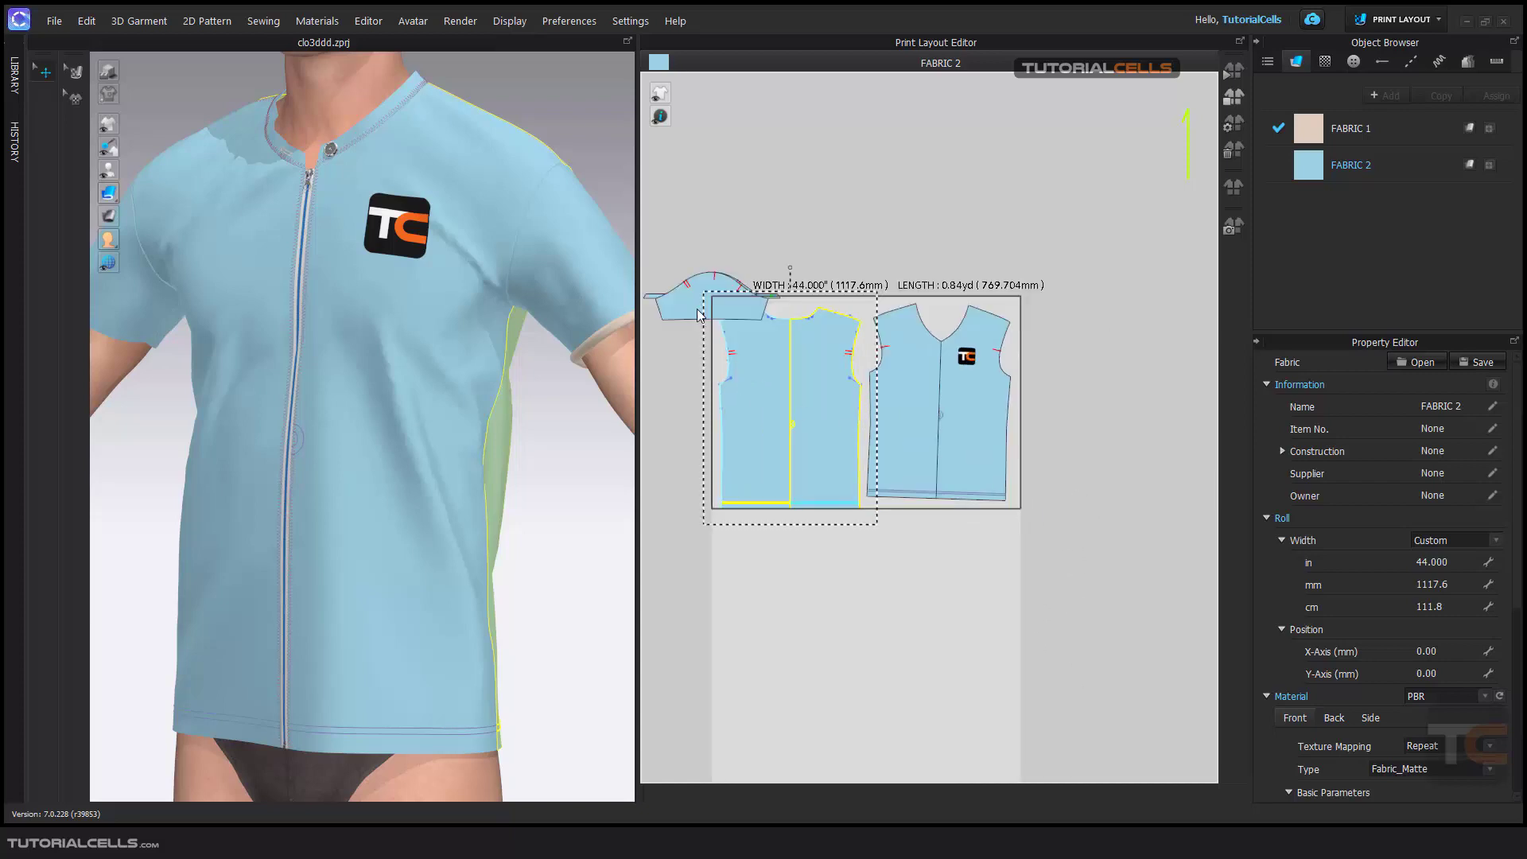
drag(676, 306, 923, 542)
drag(716, 312, 834, 539)
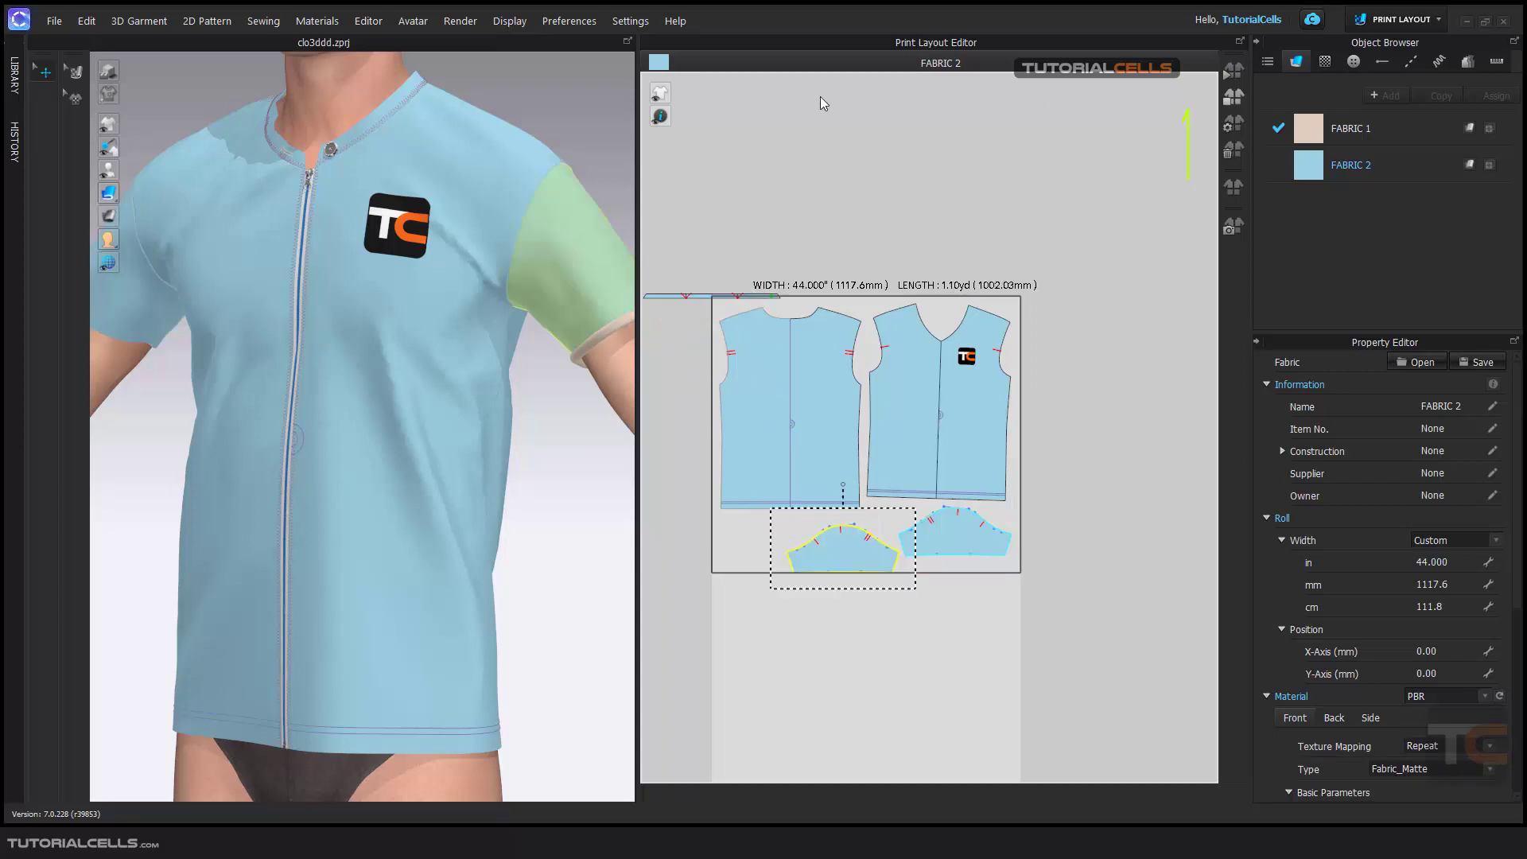
click(1229, 74)
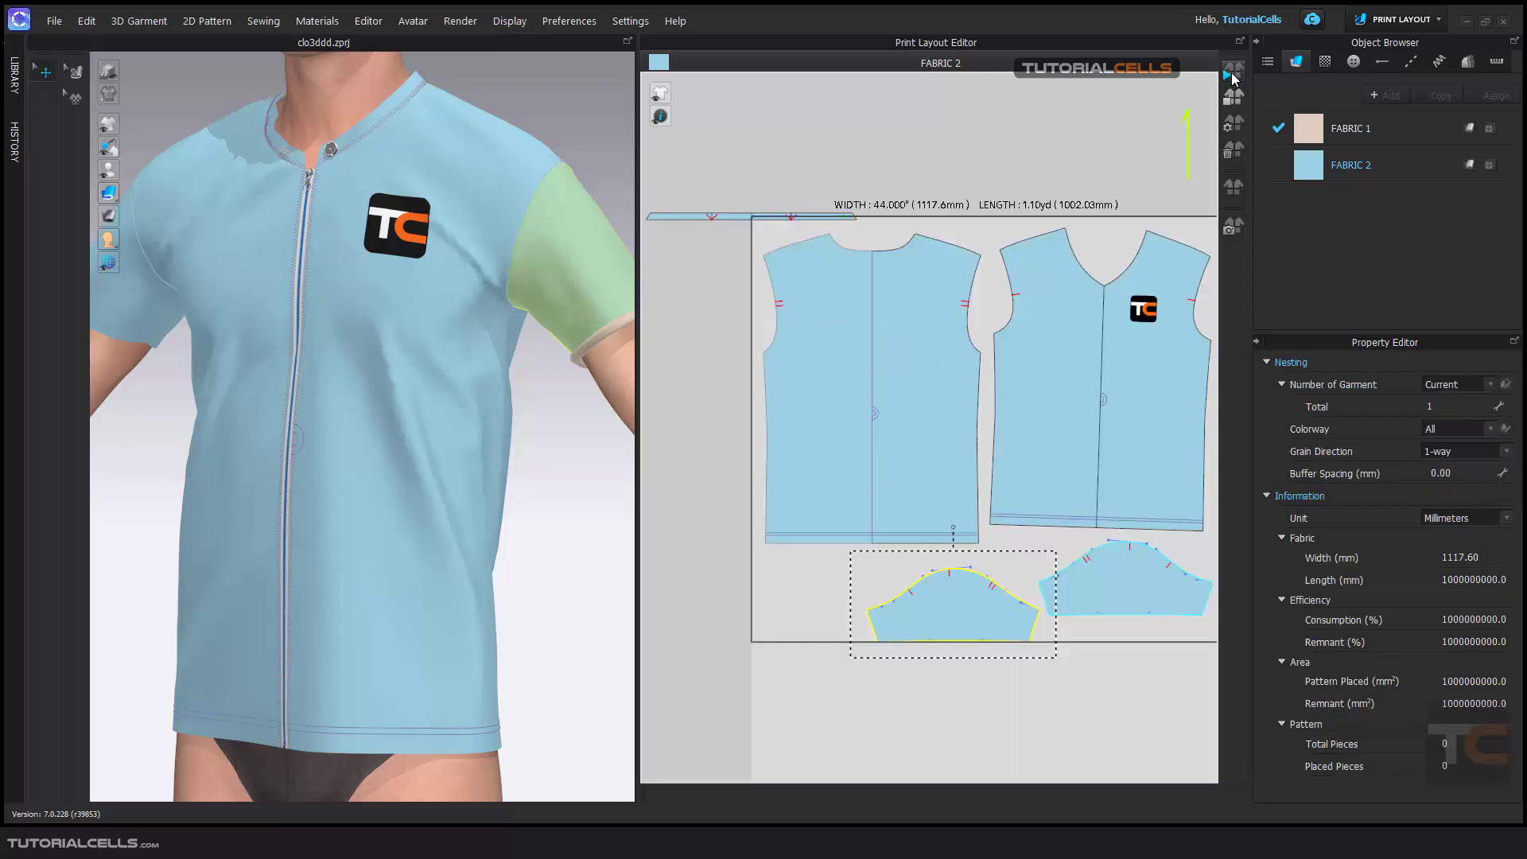
Step: Move the thin neck strip pieces from the top edge onto the roll below the front piece
scroll(1036, 365, down, 2)
right_drag(1035, 365, 983, 369)
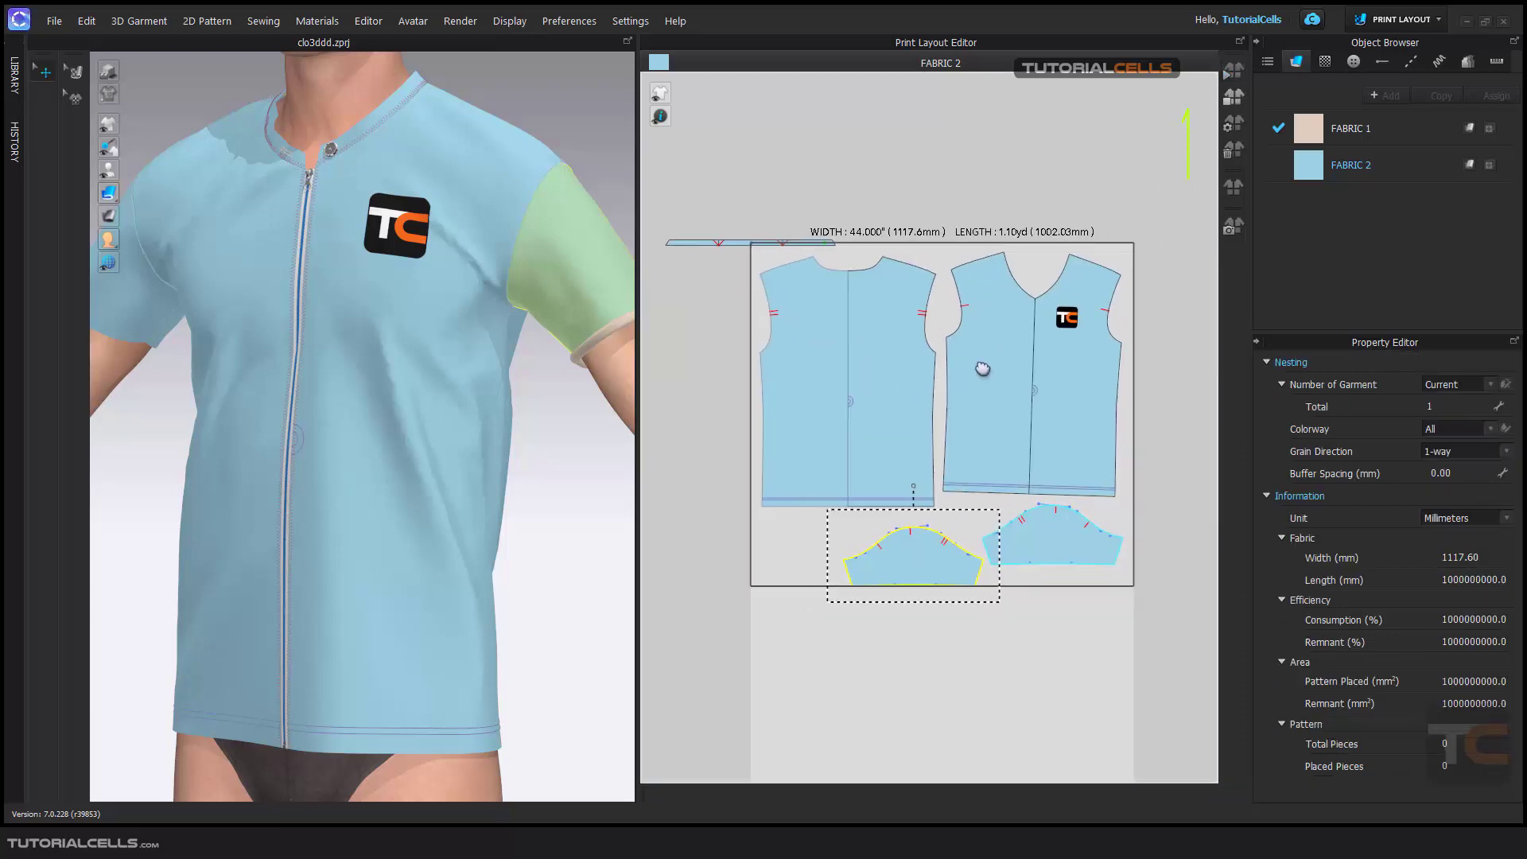
drag(687, 238, 791, 528)
scroll(742, 352, up, 1)
drag(676, 216, 798, 587)
drag(731, 213, 801, 490)
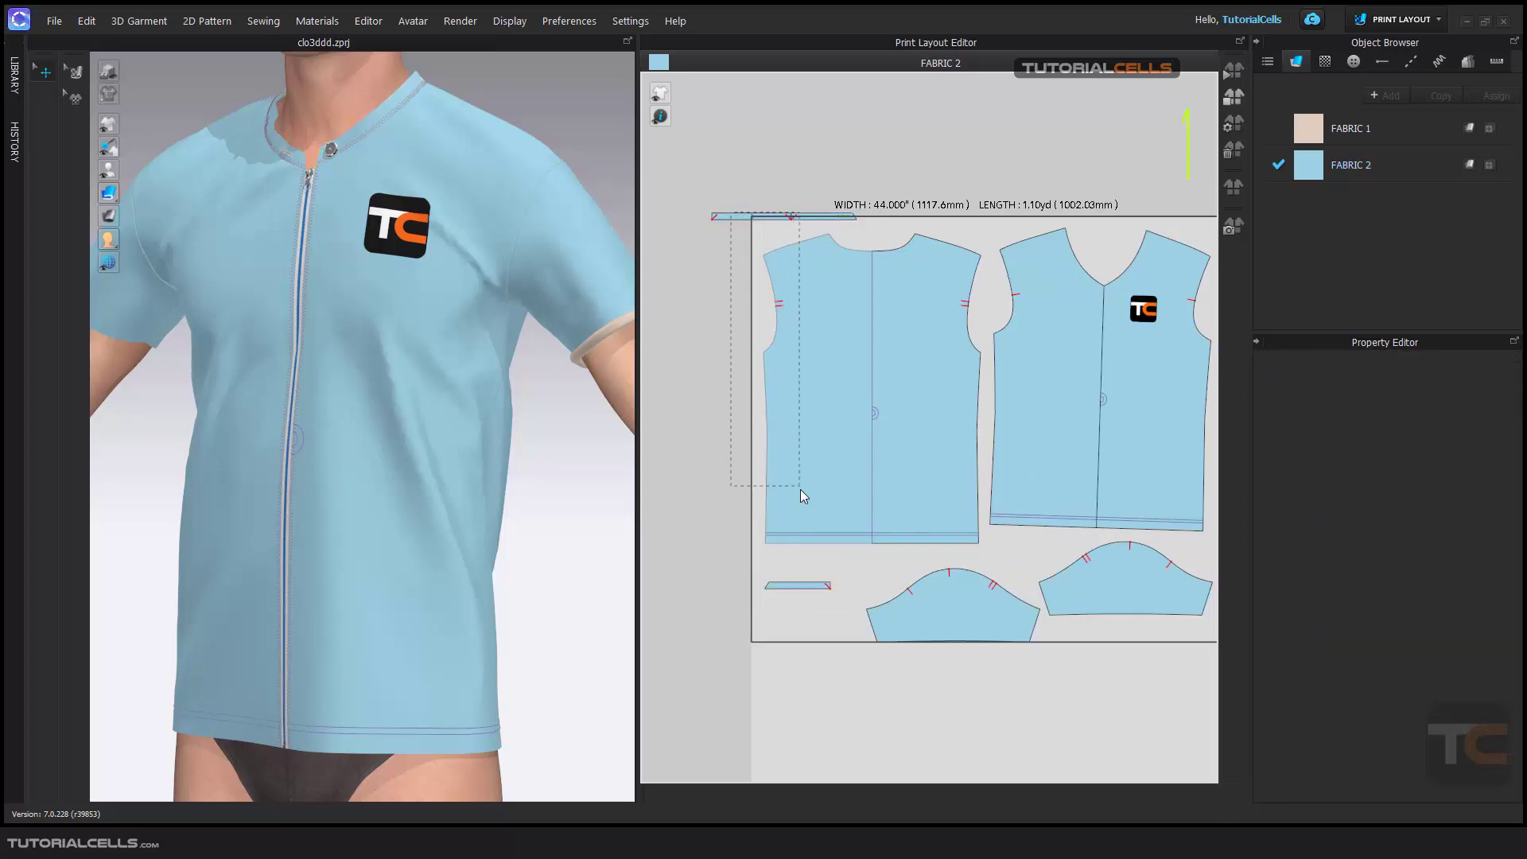
drag(688, 174, 891, 561)
click(1234, 70)
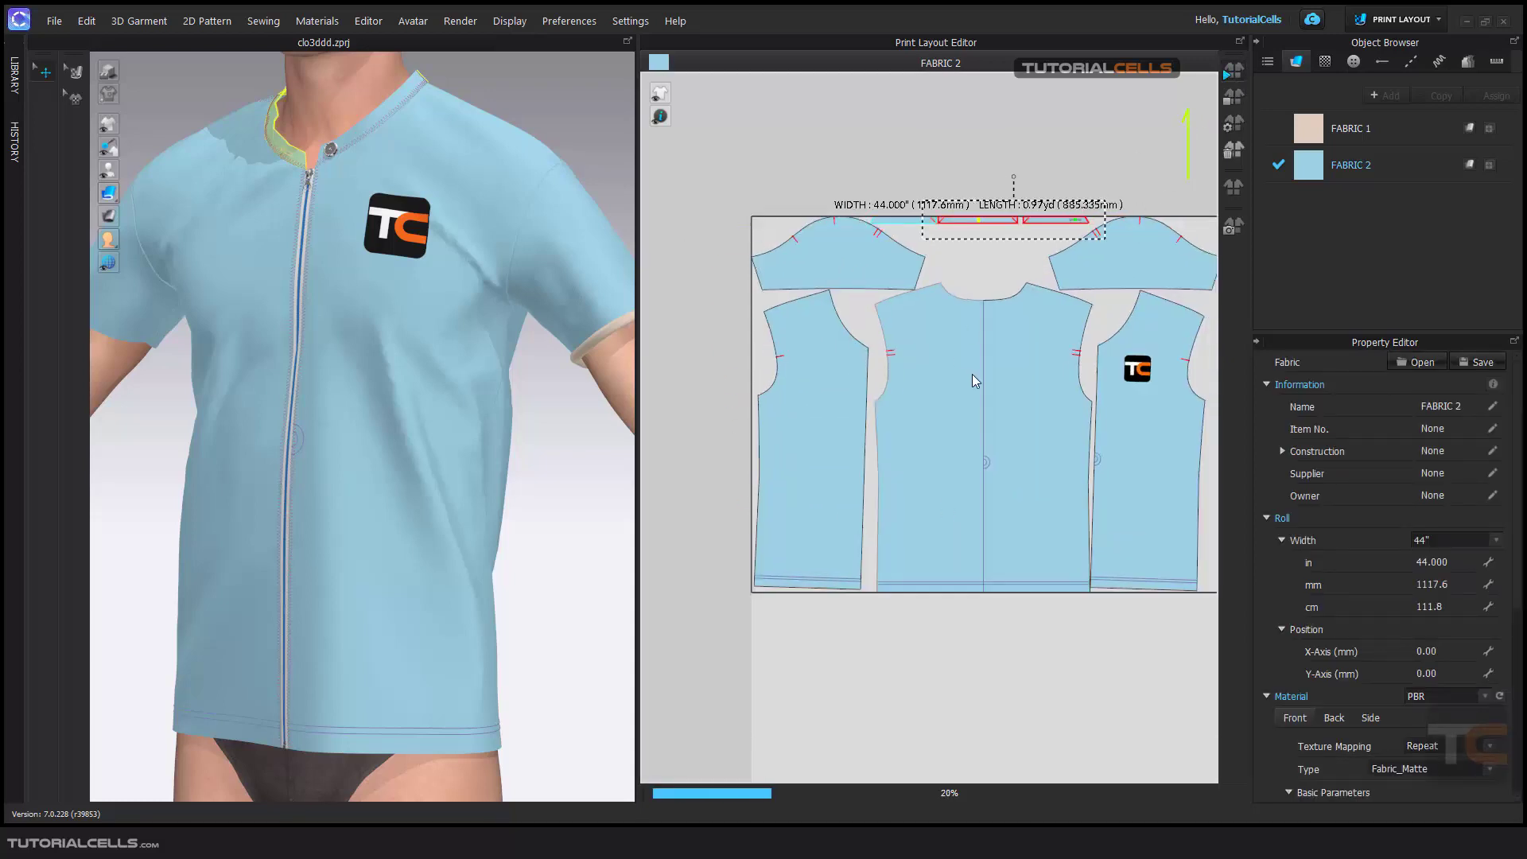
middle_drag(972, 374, 912, 371)
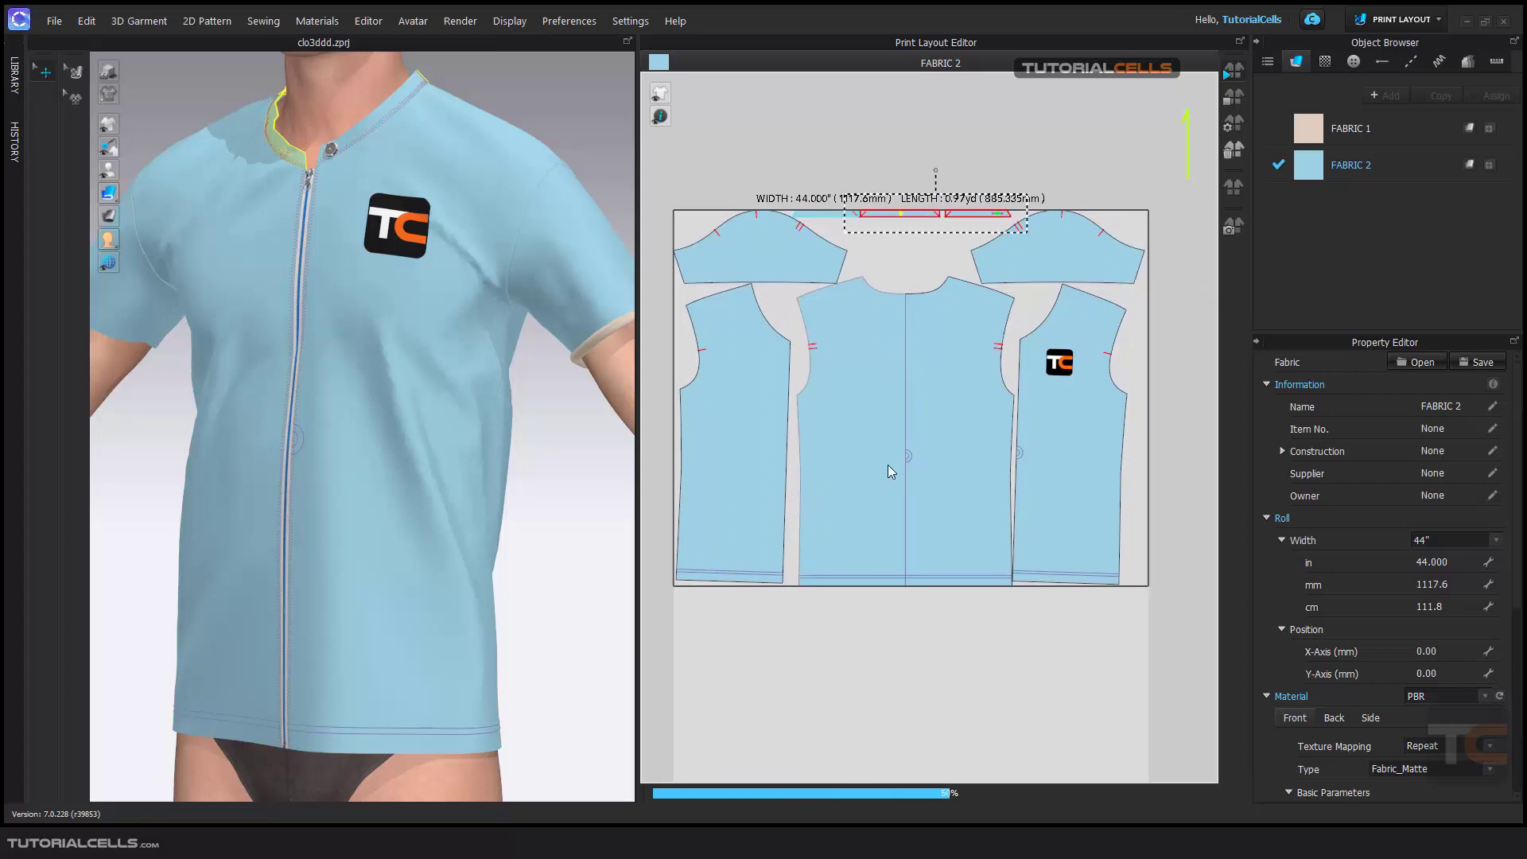
click(1237, 126)
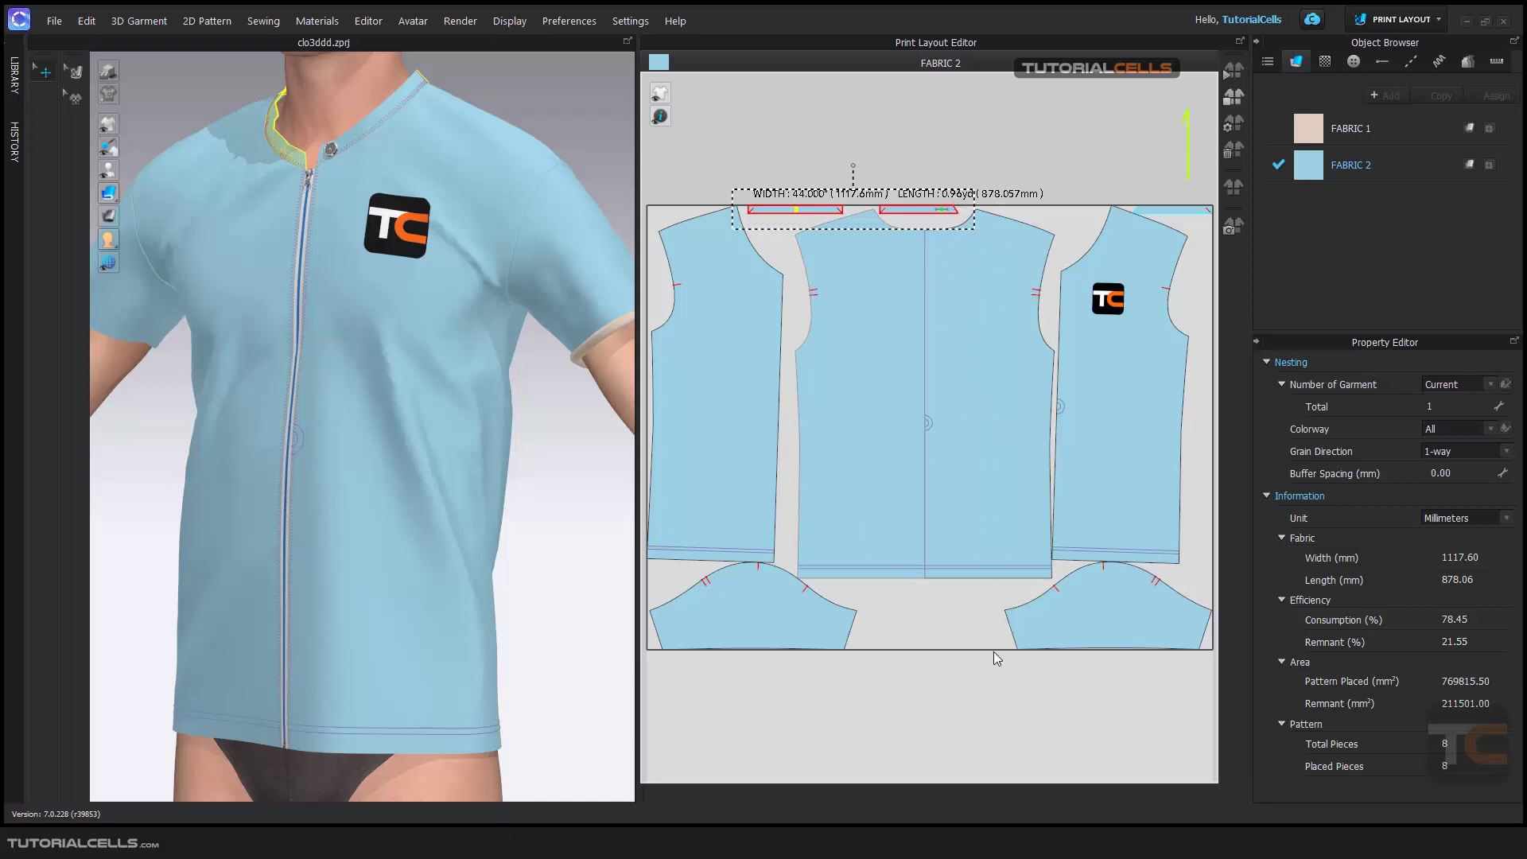
right_drag(1009, 498, 1000, 478)
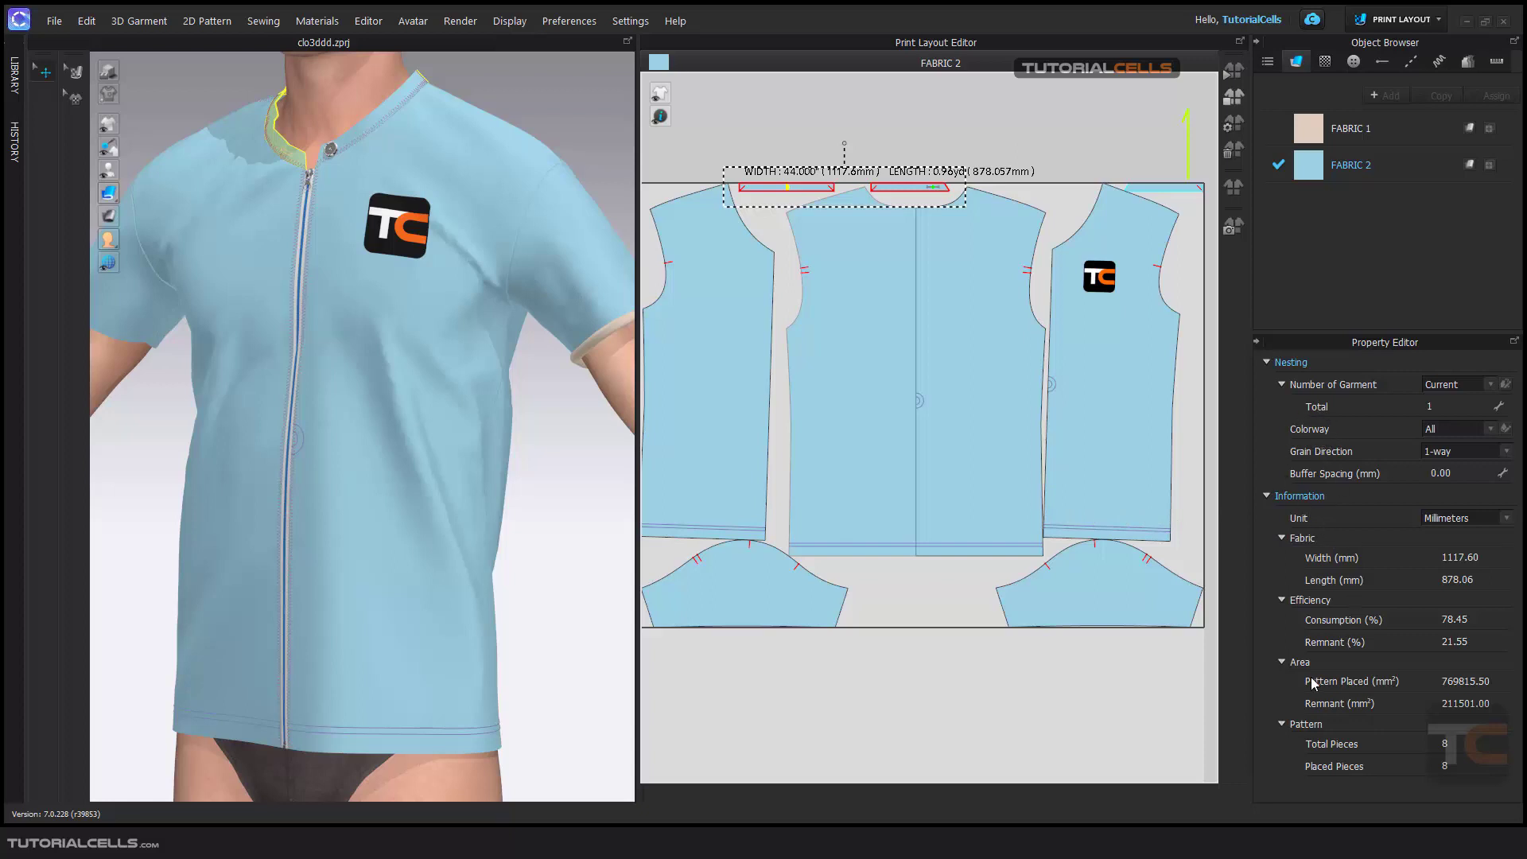
scroll(1005, 503, down, 1)
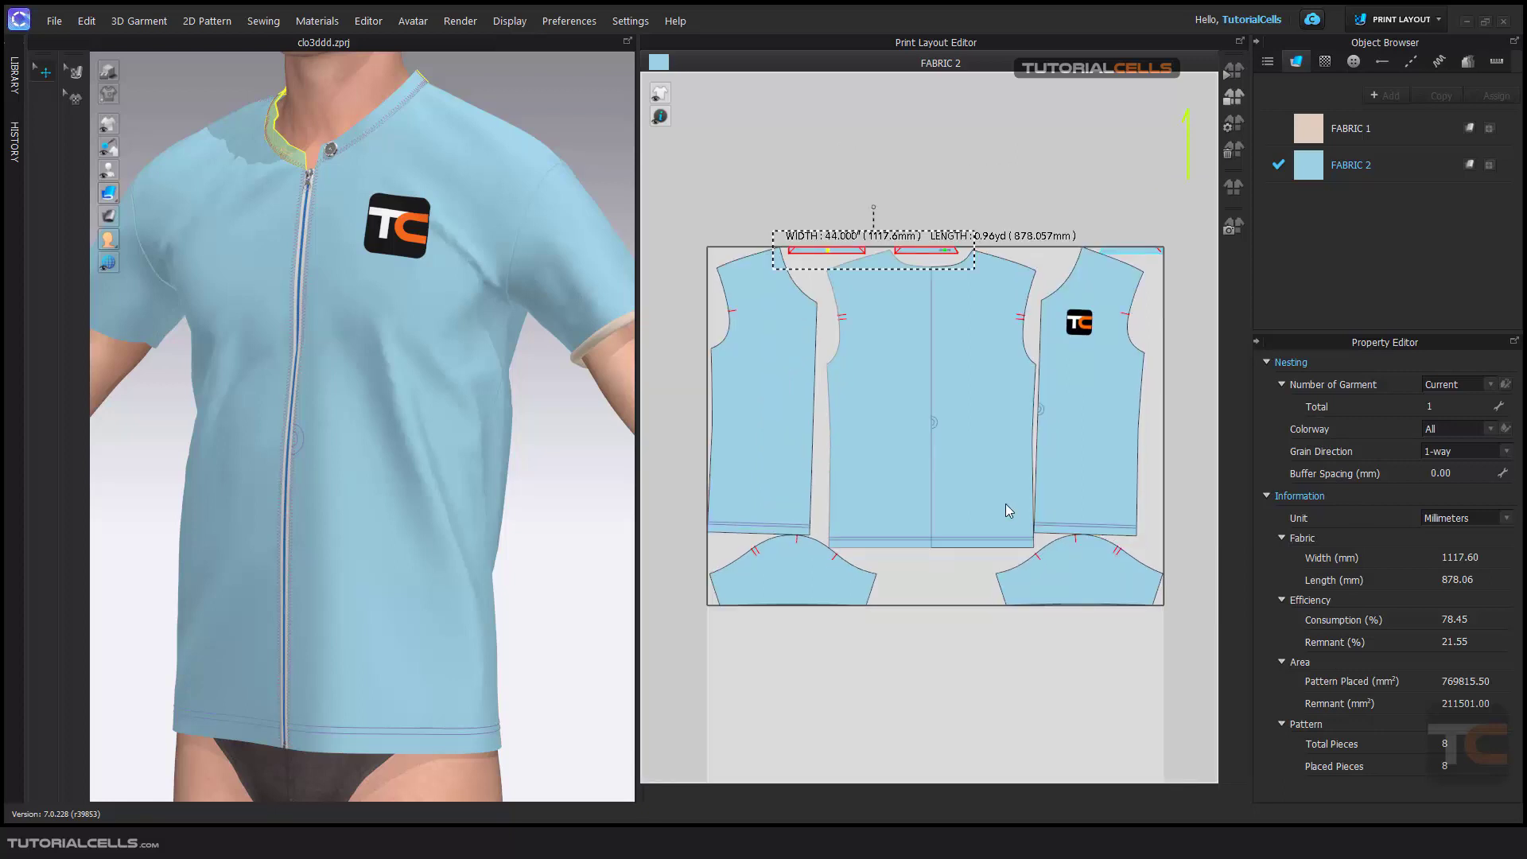
scroll(979, 438, down, 2)
scroll(965, 434, up, 2)
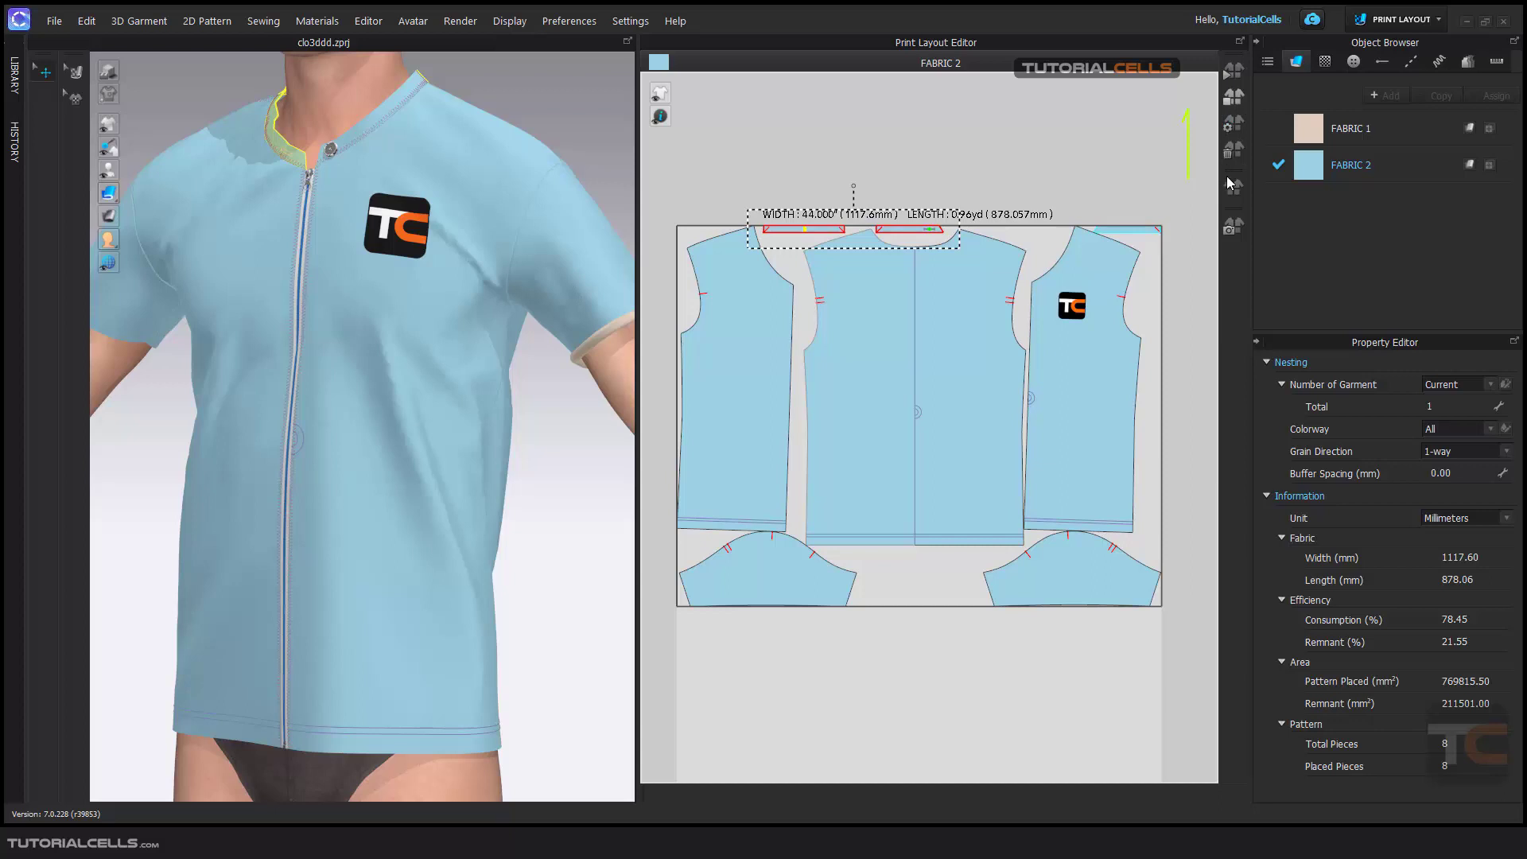
Step: Open the 2D Snapshot dialog for the layout and review the Preset list, leaving A4 Portrait
click(1233, 227)
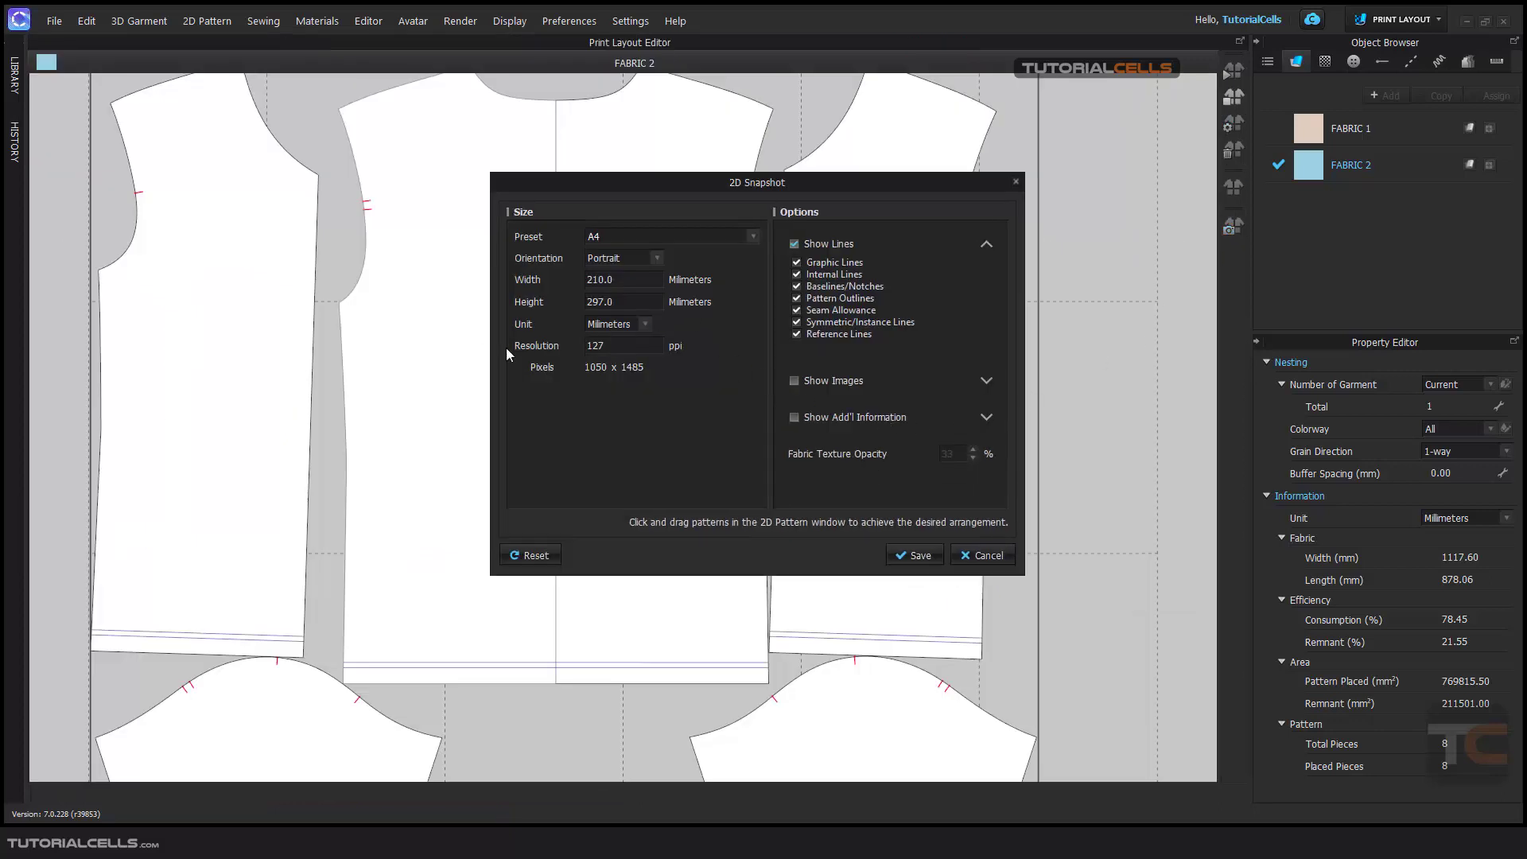
scroll(255, 340, up, 3)
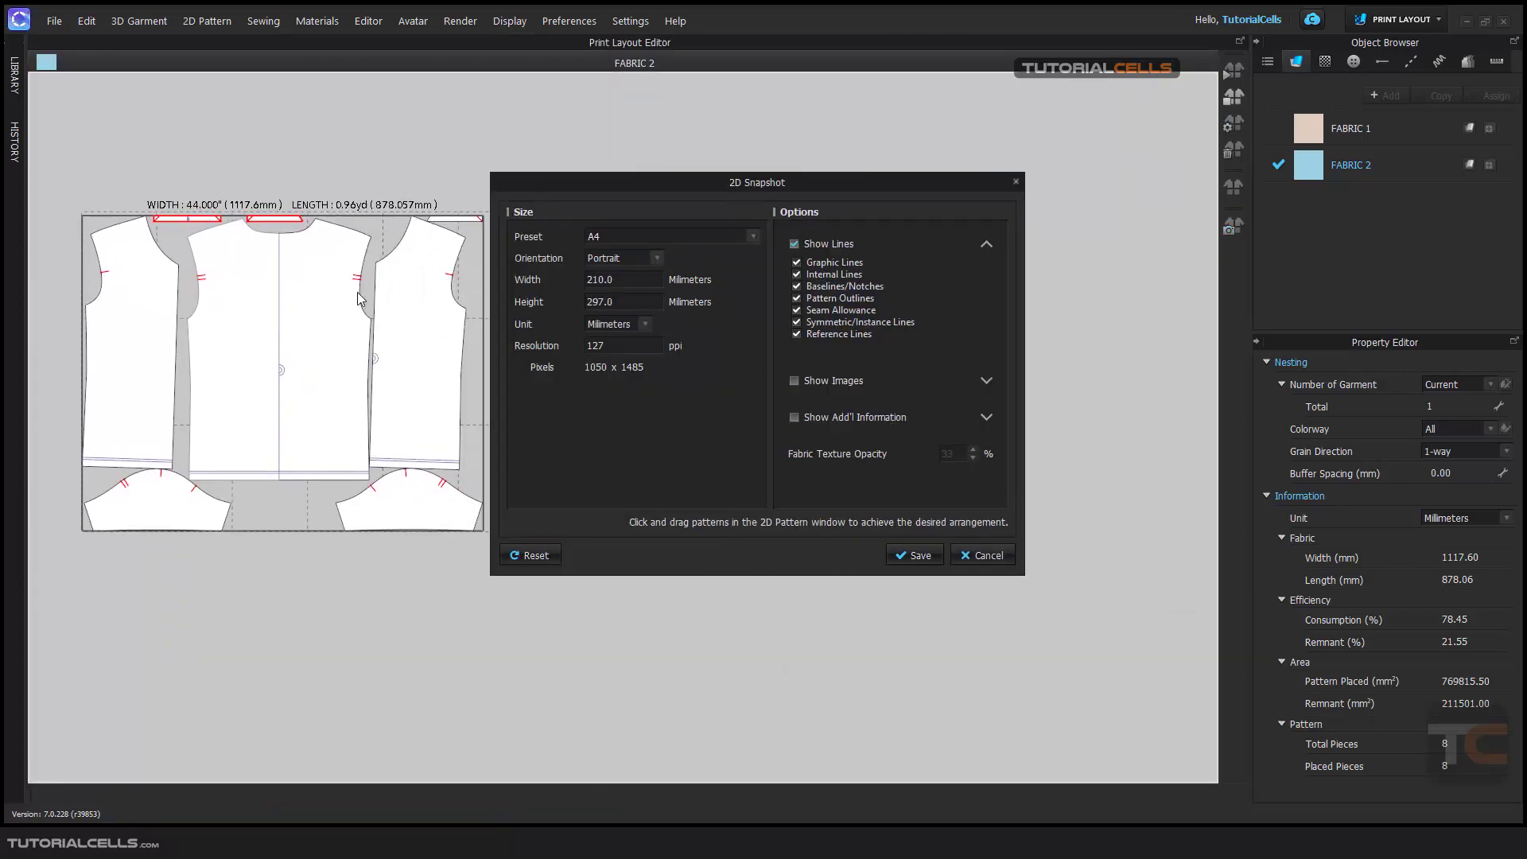
drag(552, 187, 584, 188)
scroll(376, 315, up, 1)
middle_drag(380, 318, 407, 302)
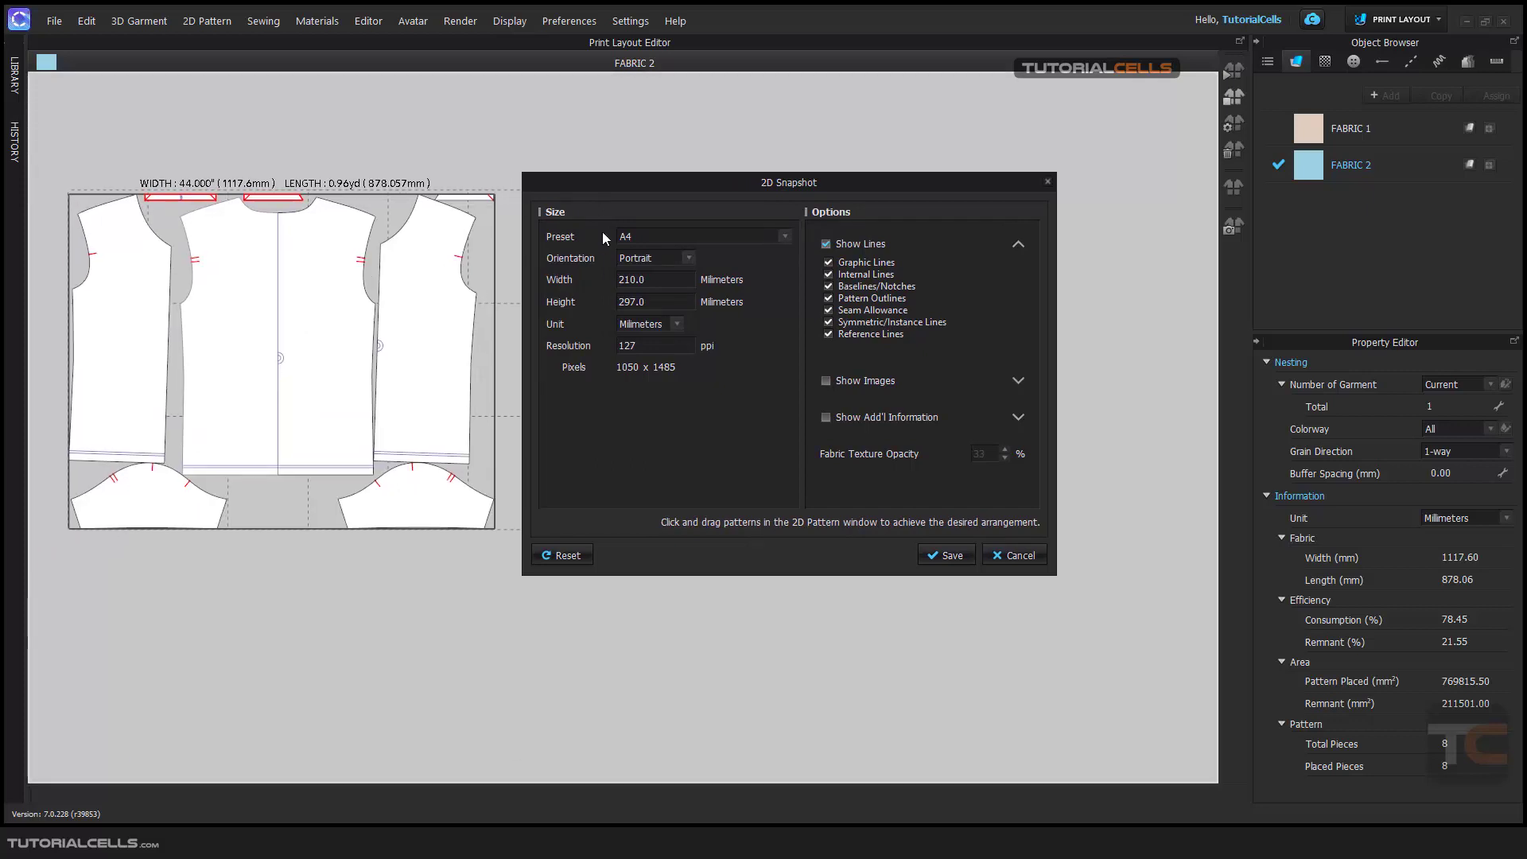
click(785, 236)
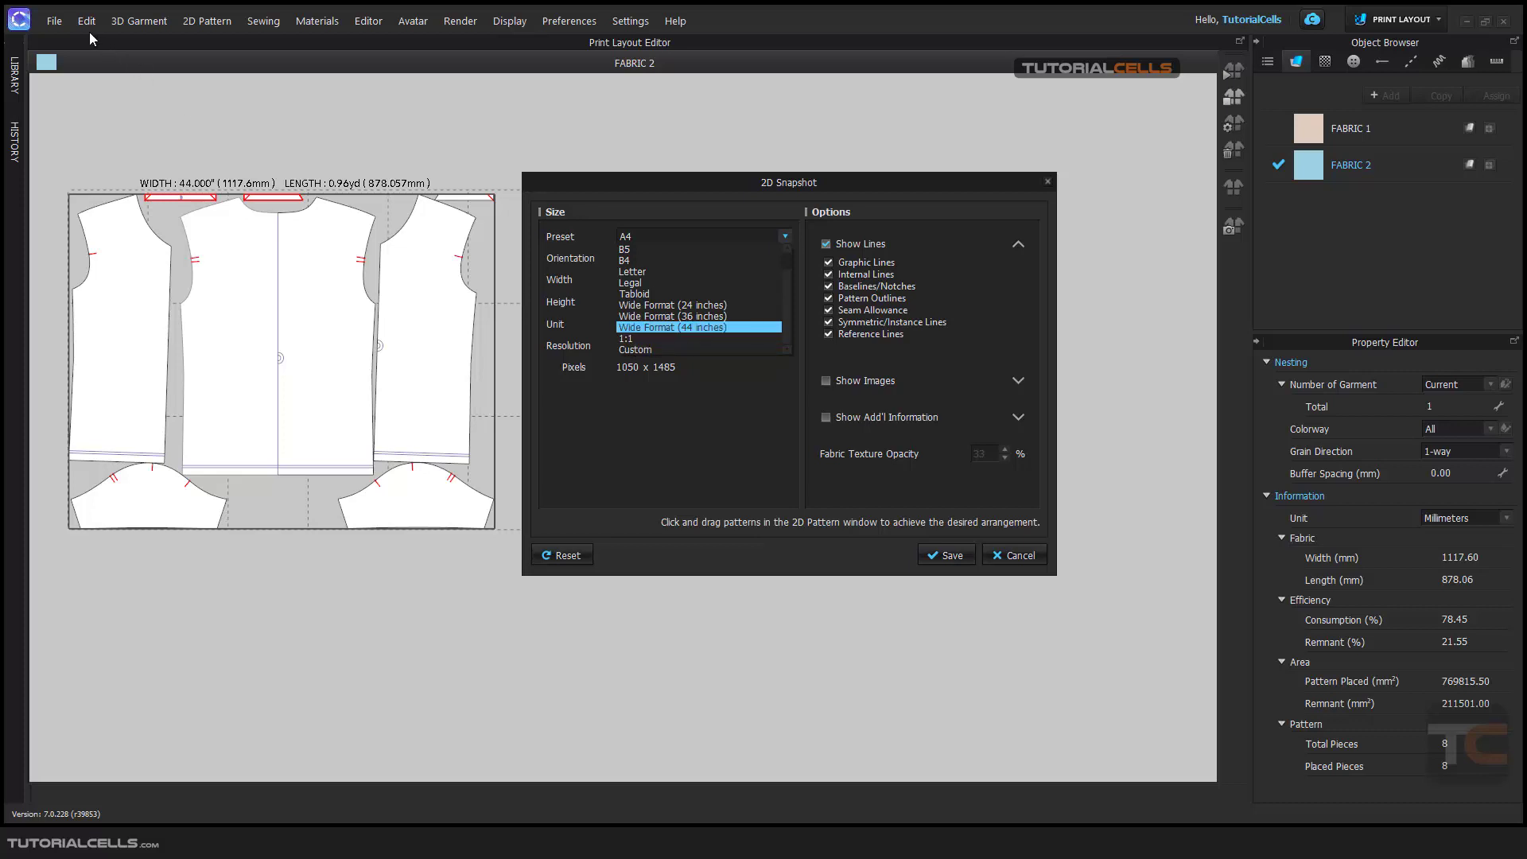
click(46, 17)
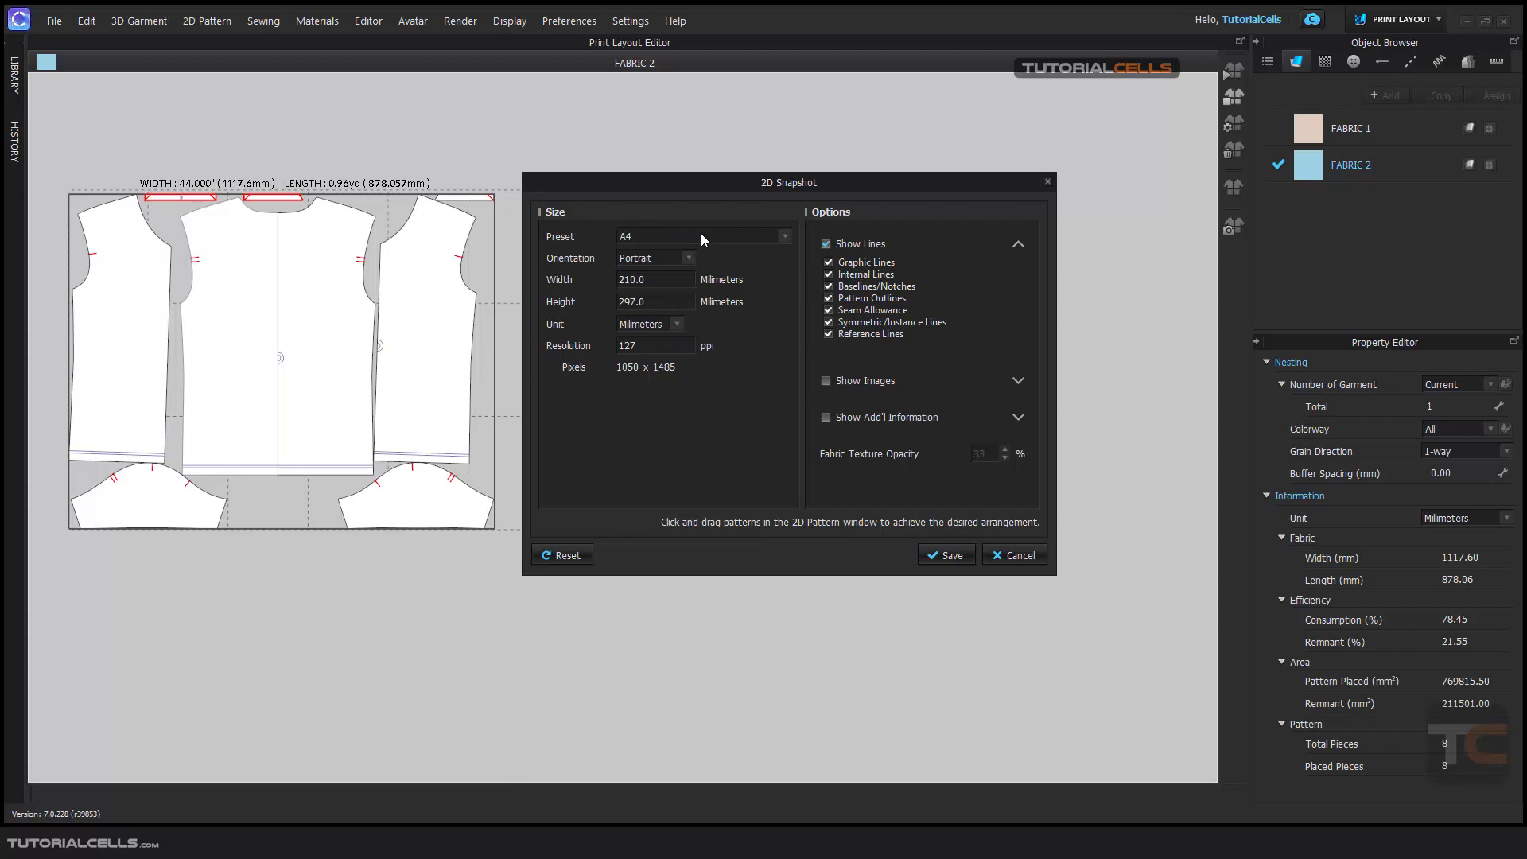
Step: Choose the 1:1 real-size preset and Landscape orientation for the snapshot
click(725, 232)
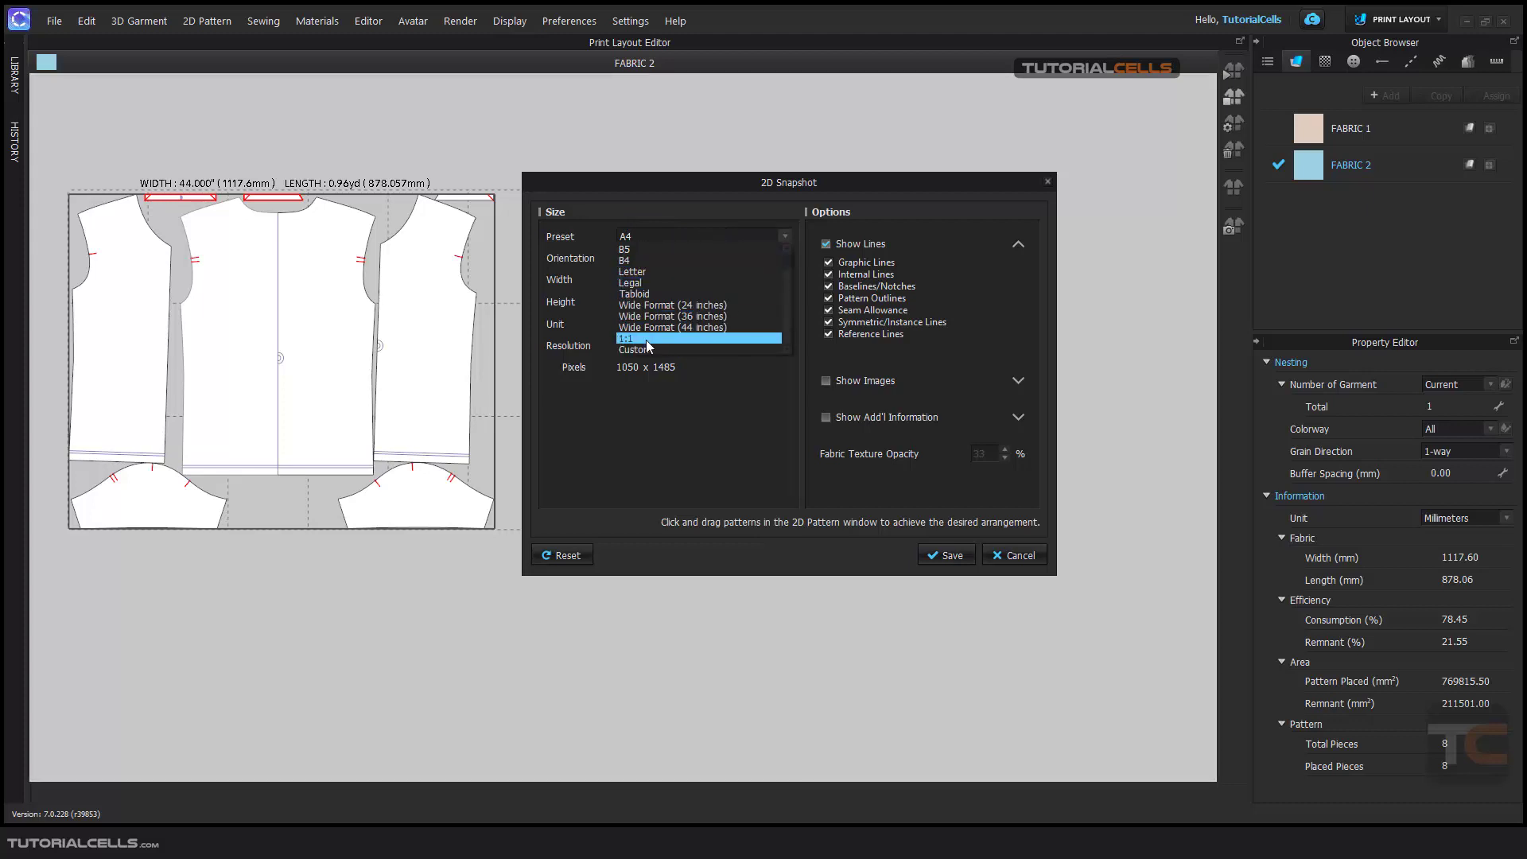
click(646, 339)
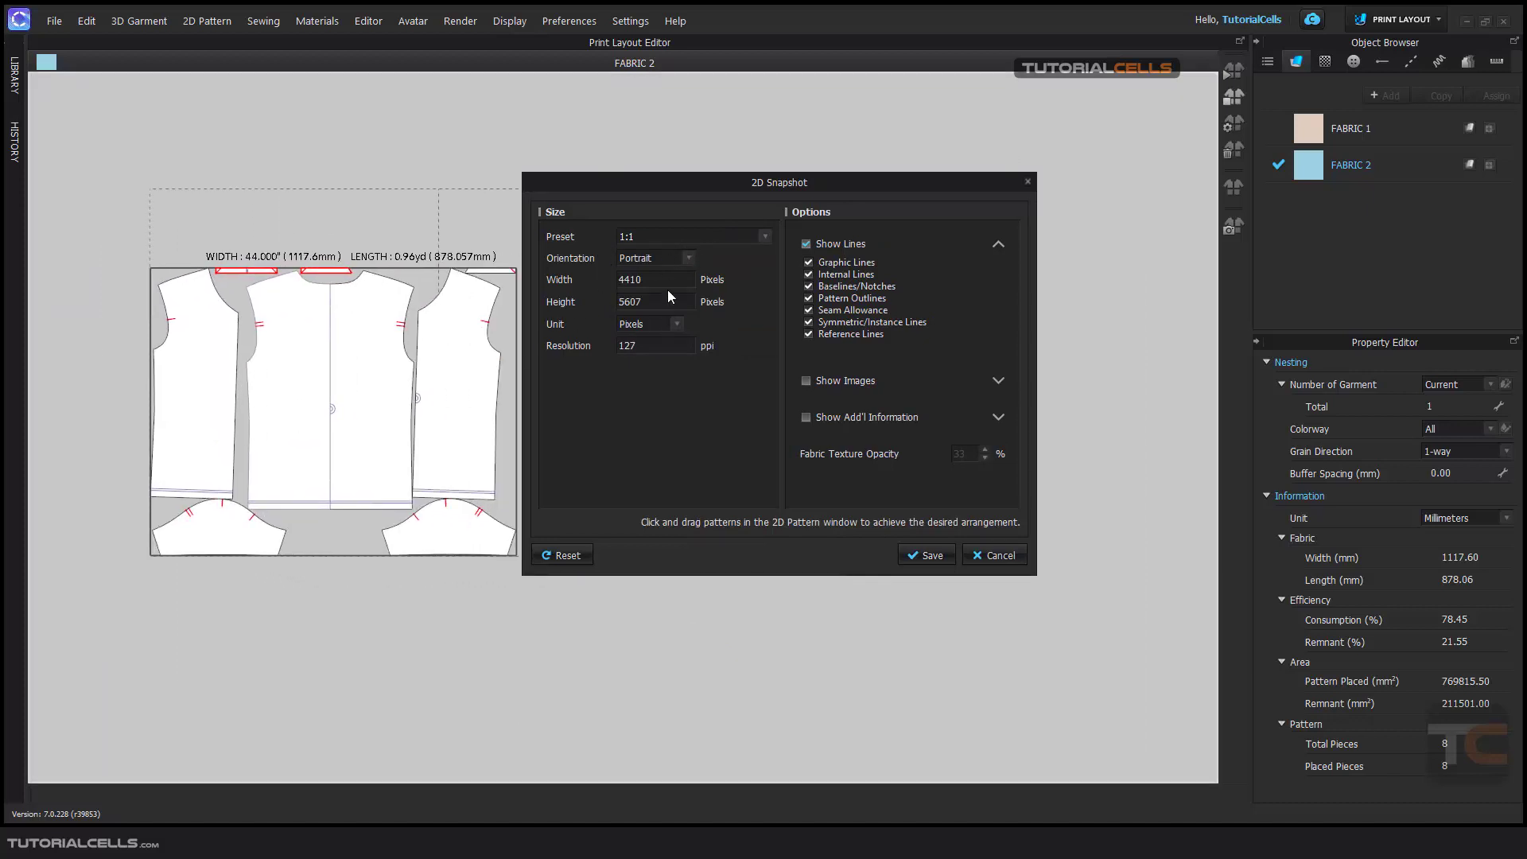
click(689, 258)
click(678, 272)
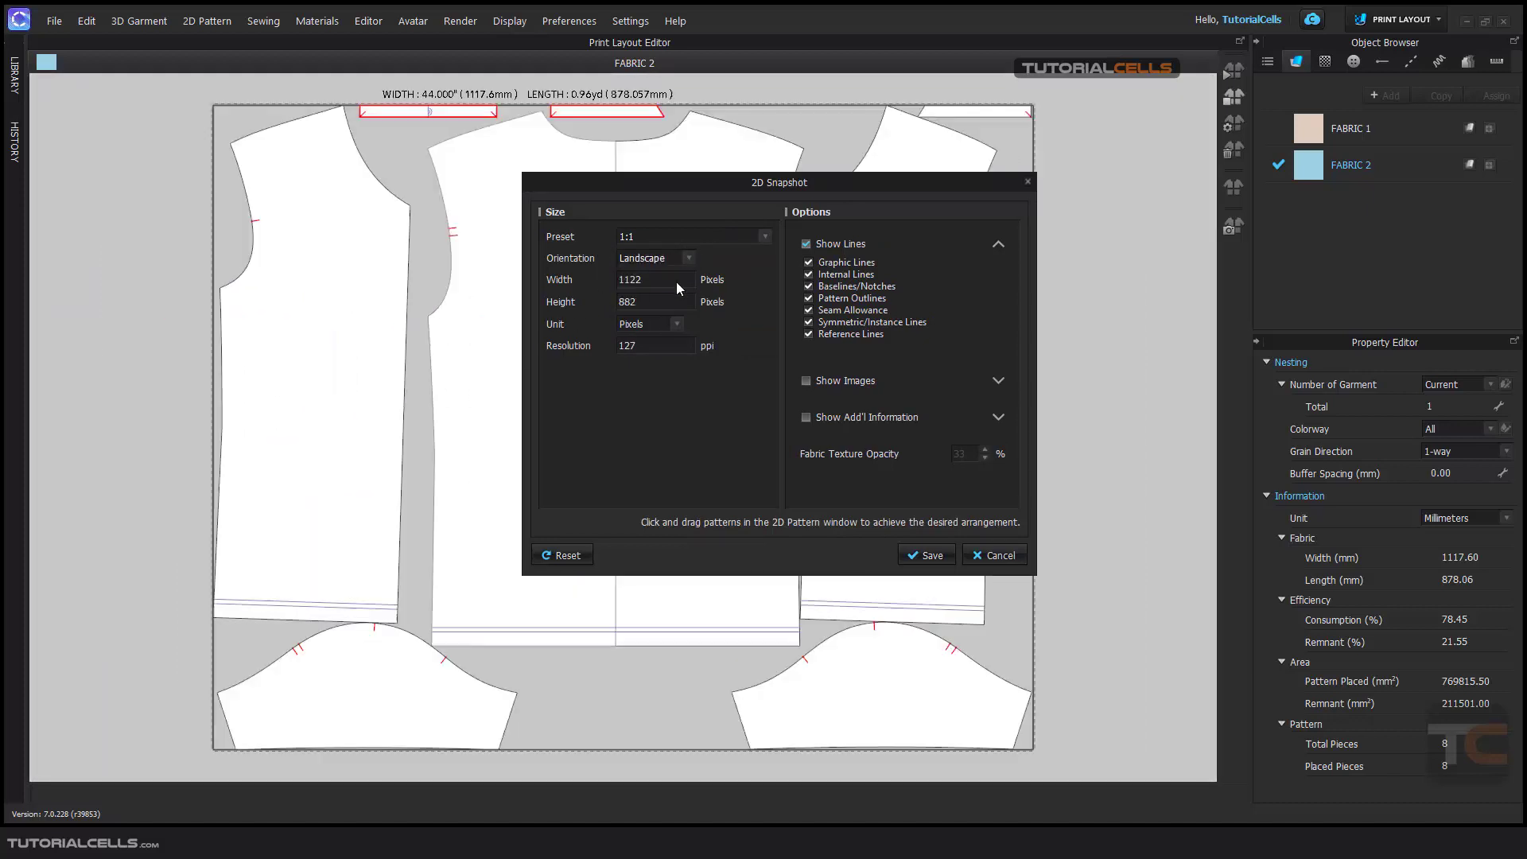
drag(684, 182, 775, 187)
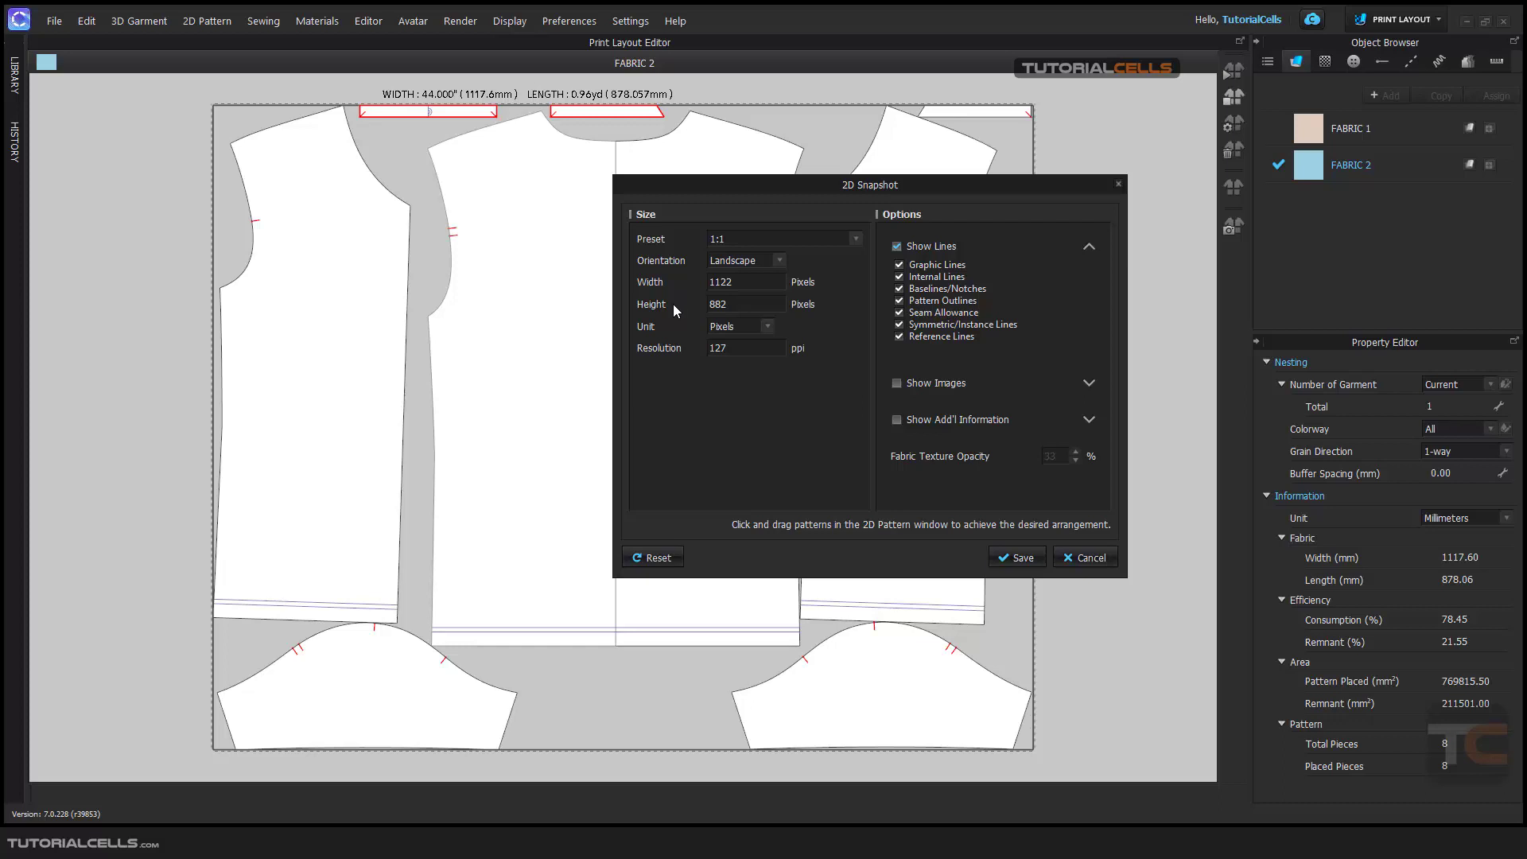
Step: Set the snapshot unit to Millimeters and resolution from 127 to 300 ppi
click(766, 327)
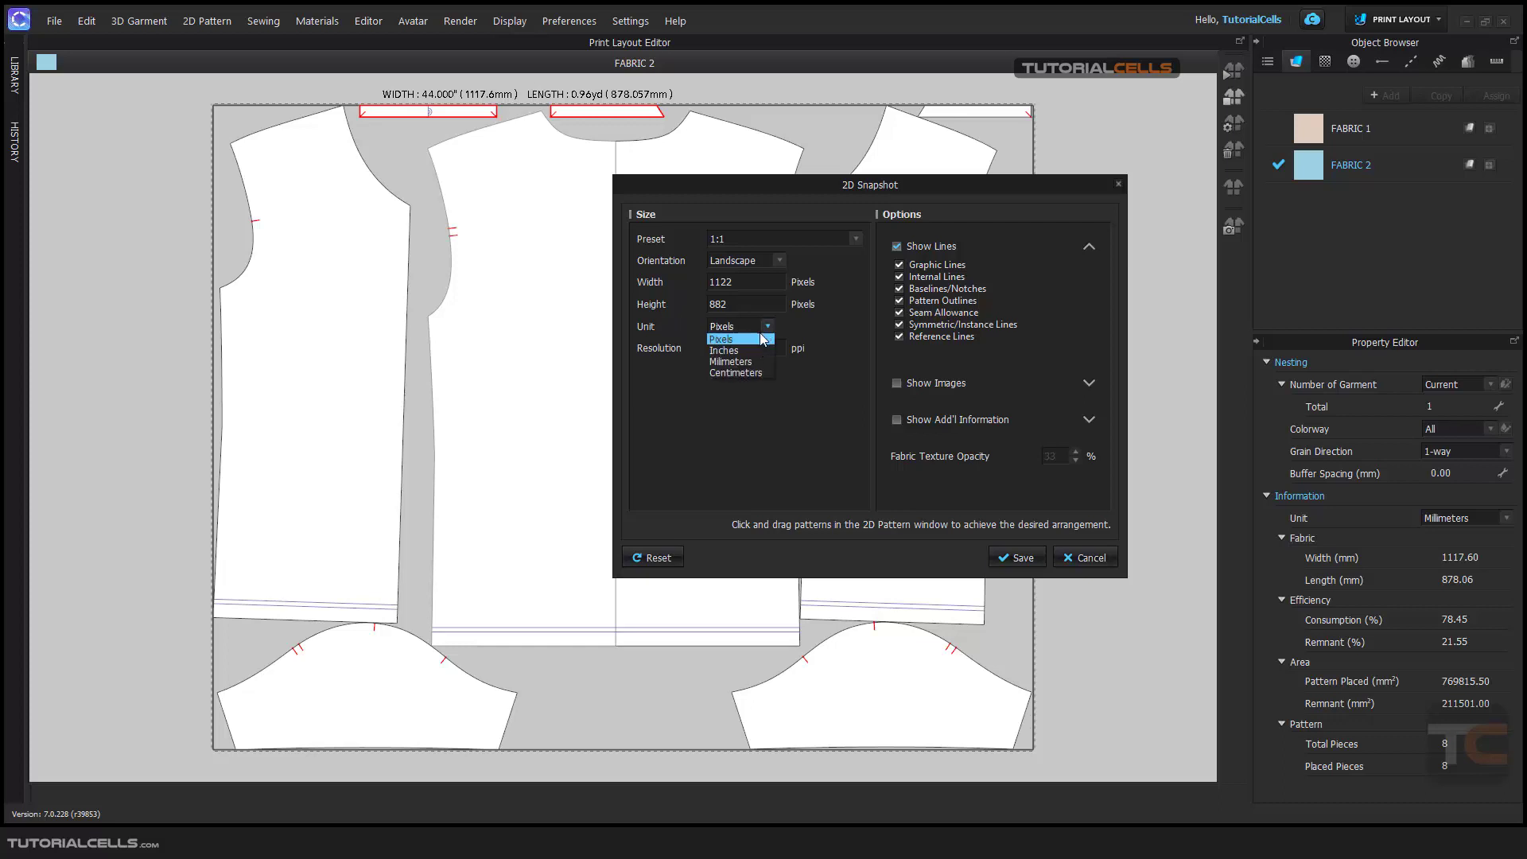
click(743, 362)
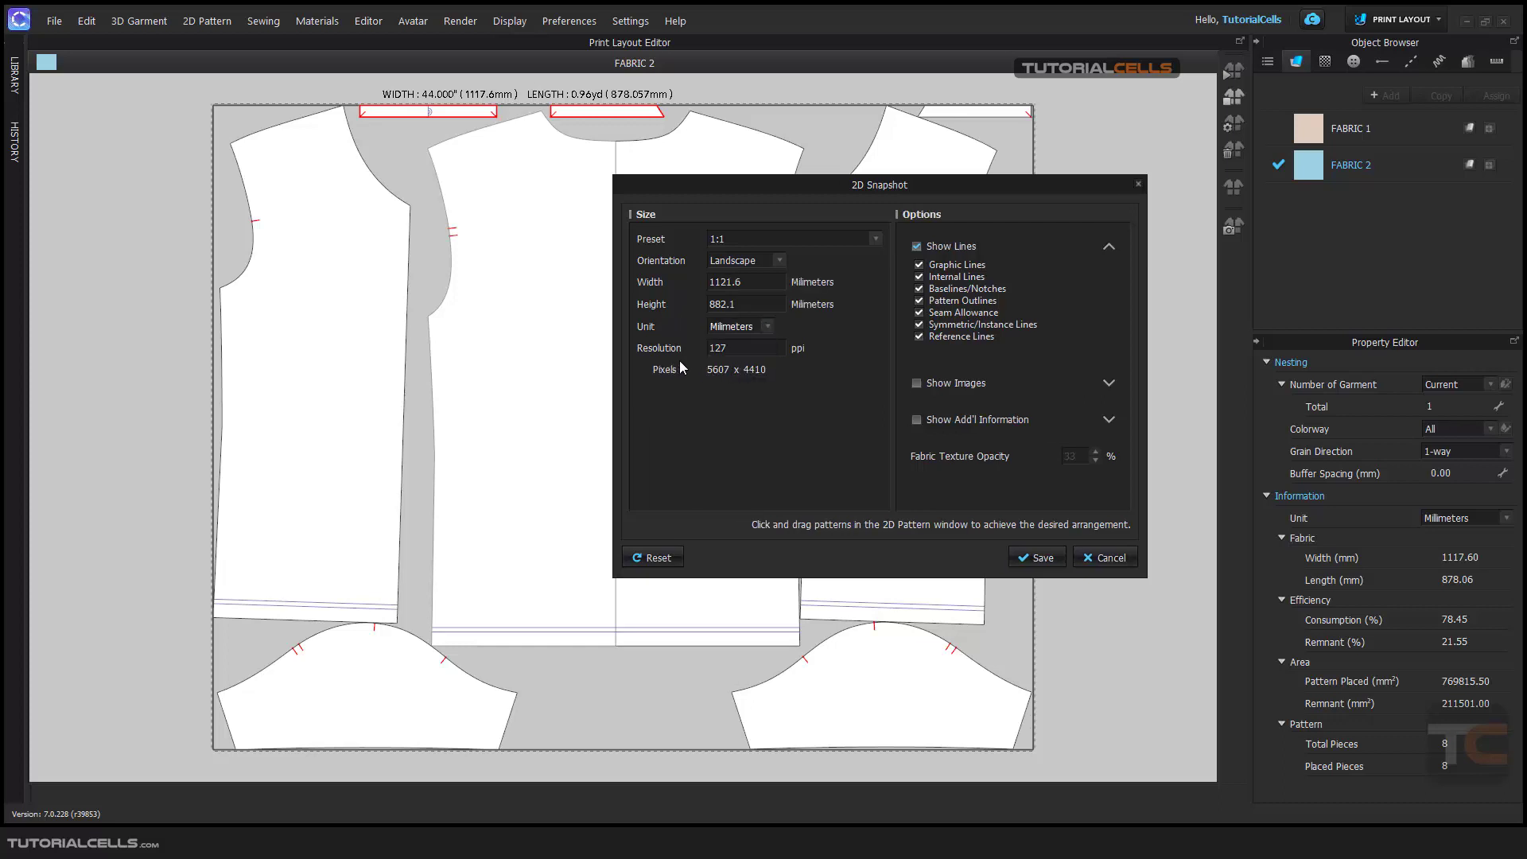
drag(728, 349, 708, 349)
text(300)
Step: Save the 2D Snapshot settings and return to the Simulation workspace
click(1108, 557)
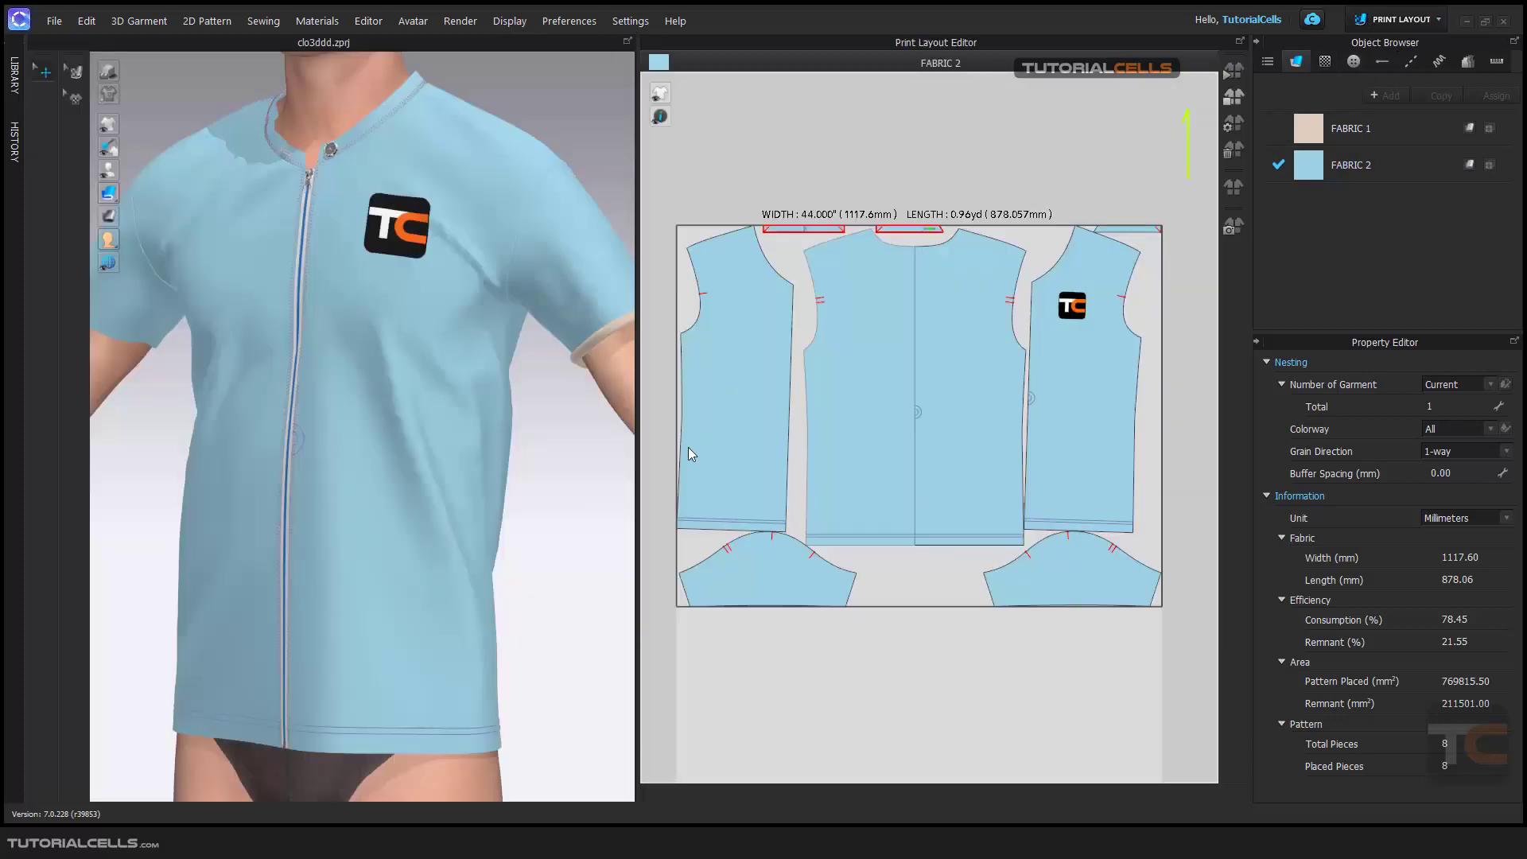
click(54, 21)
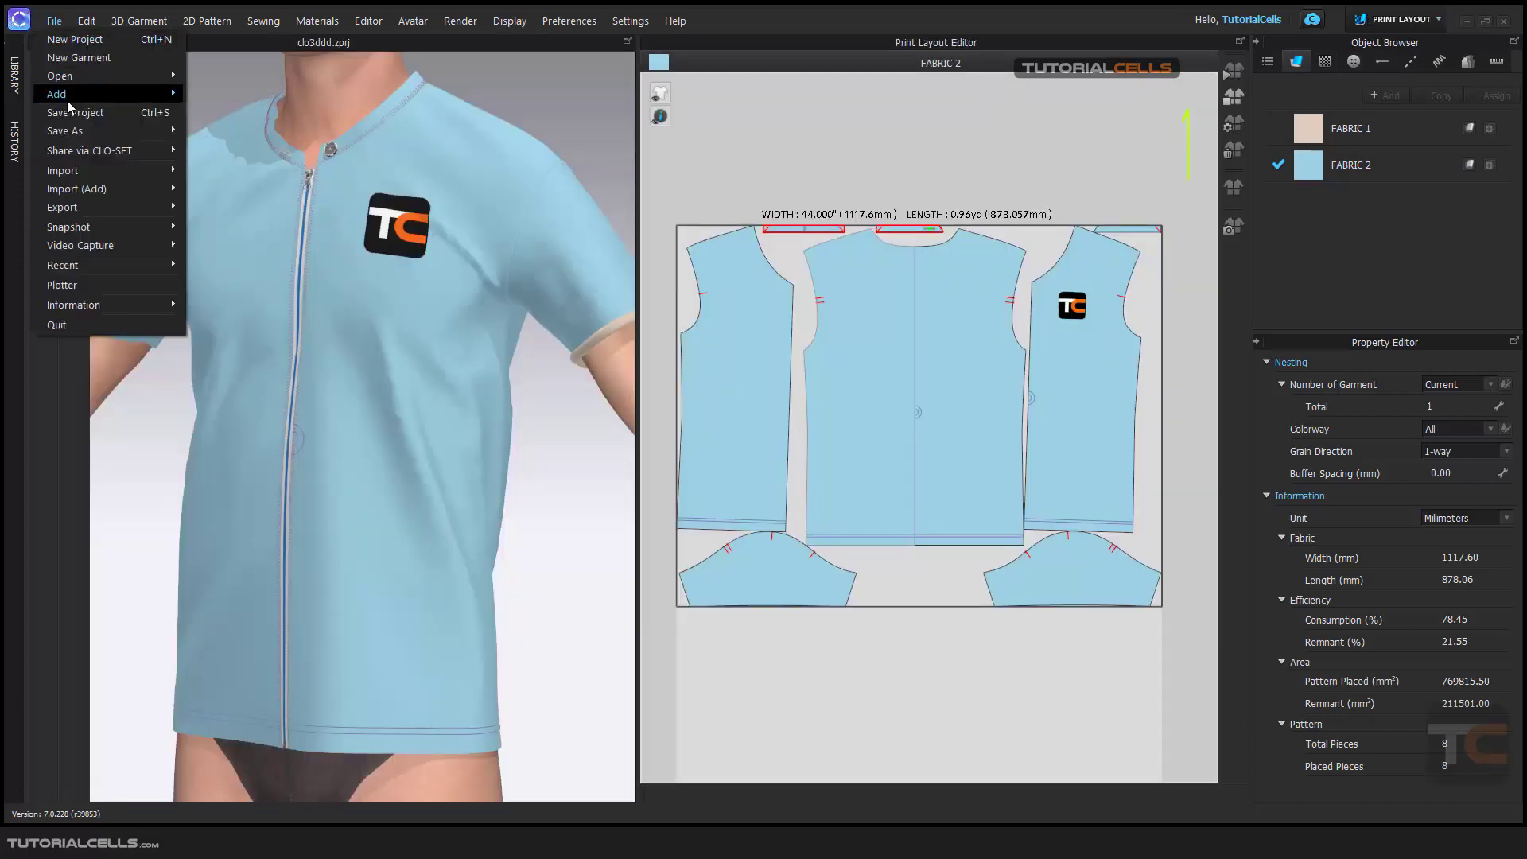
mouse_move(171, 227)
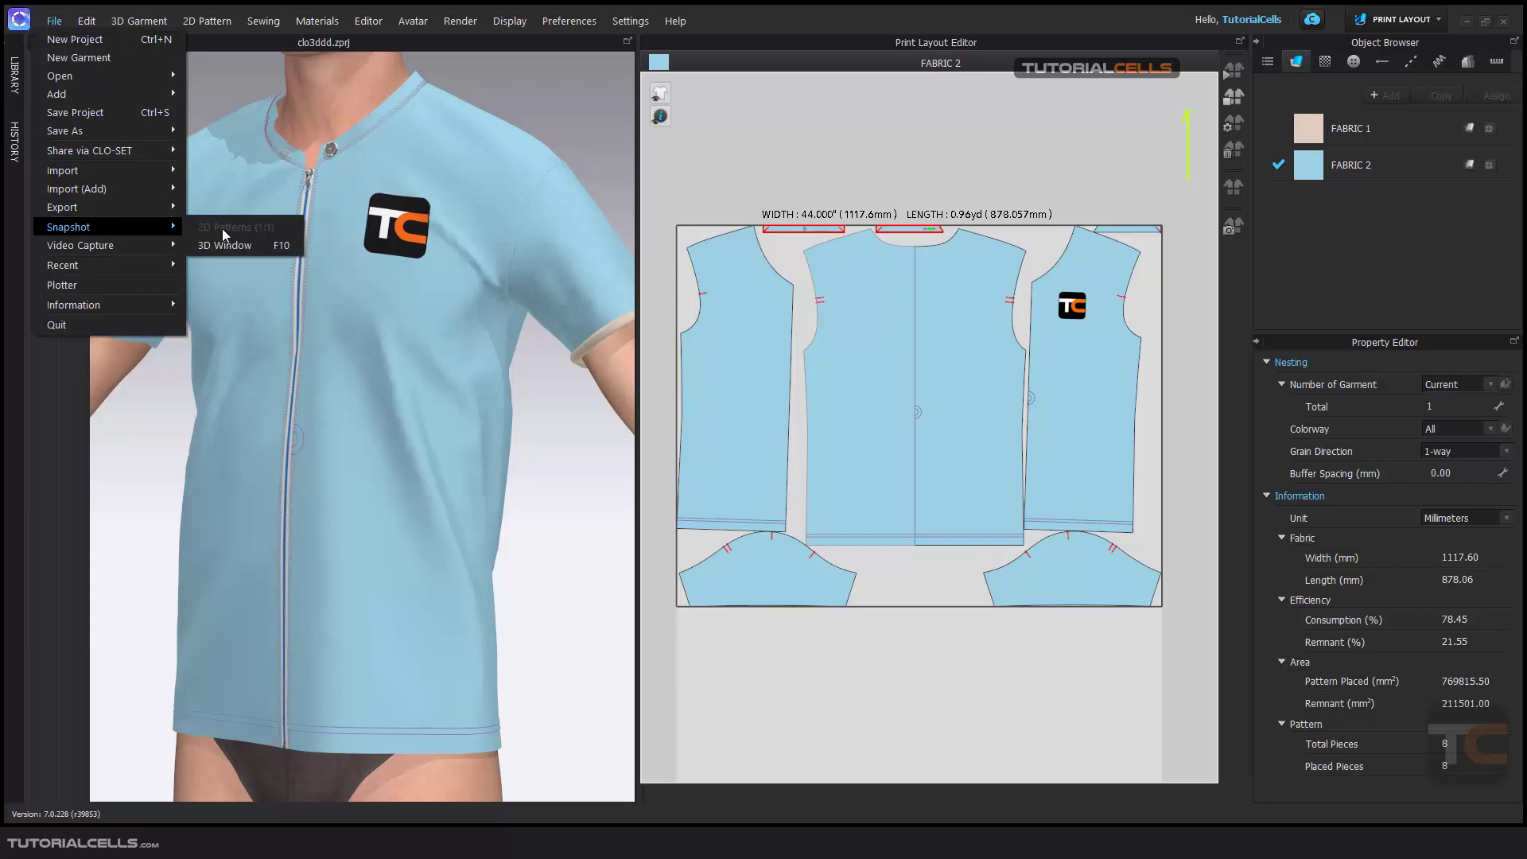
click(1432, 20)
click(1409, 46)
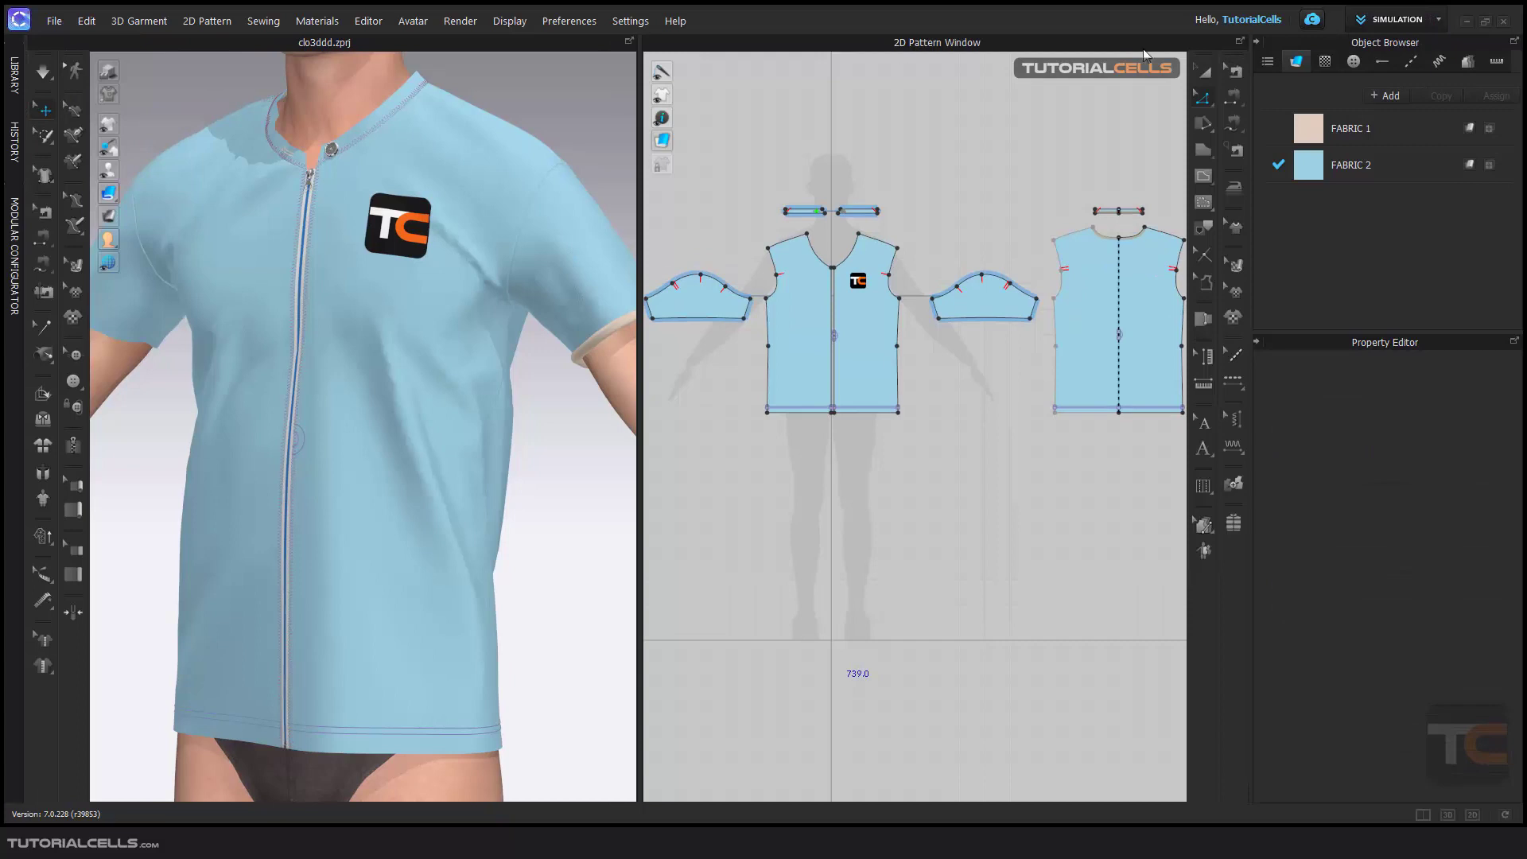
Step: Take a File > Snapshot > 2D Patterns (1:1) snapshot
click(54, 21)
mouse_move(84, 226)
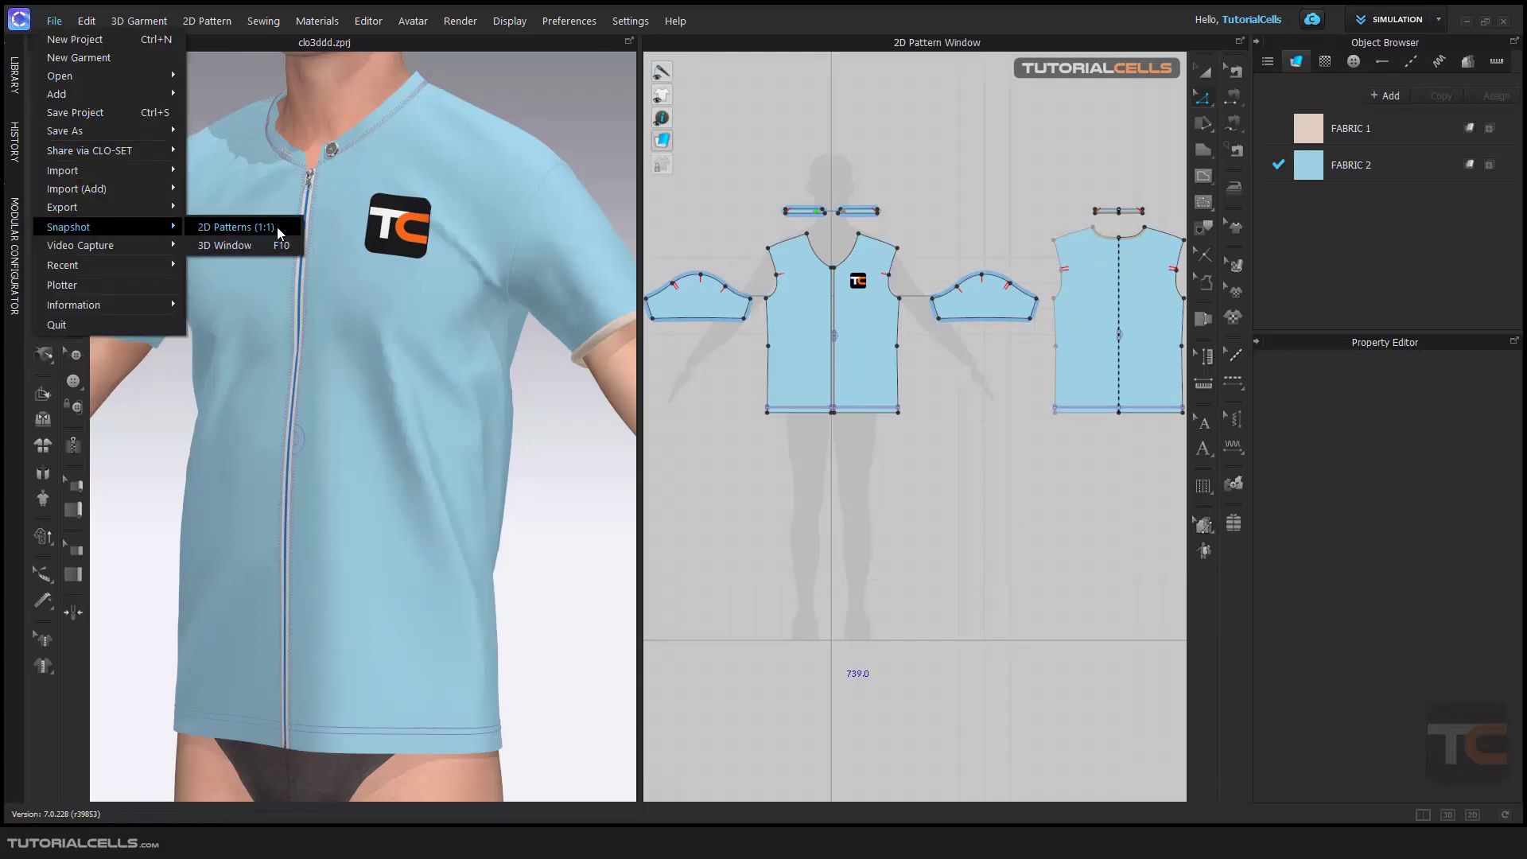
click(265, 228)
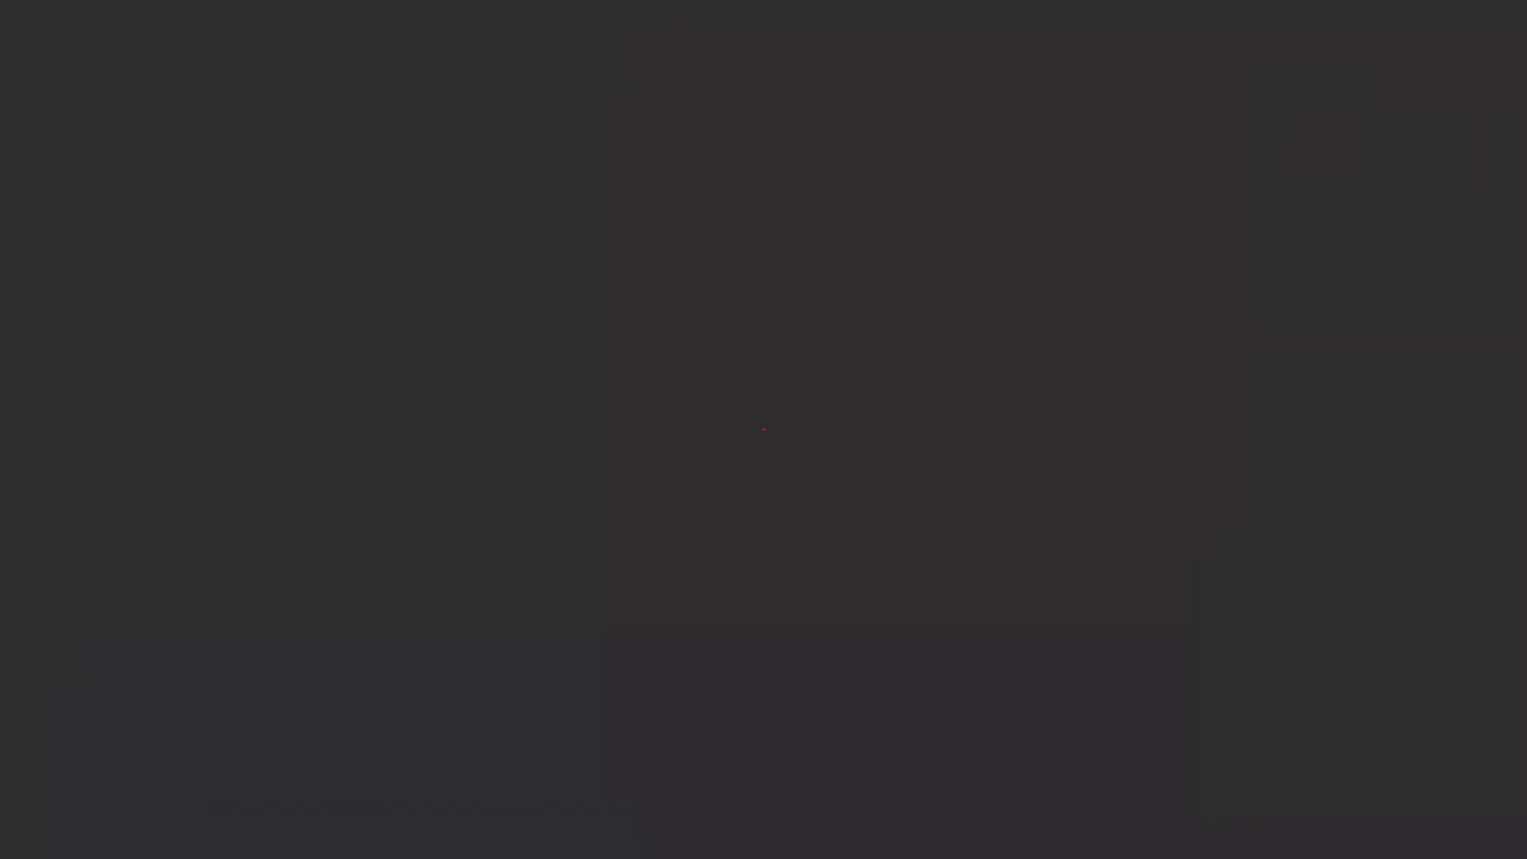